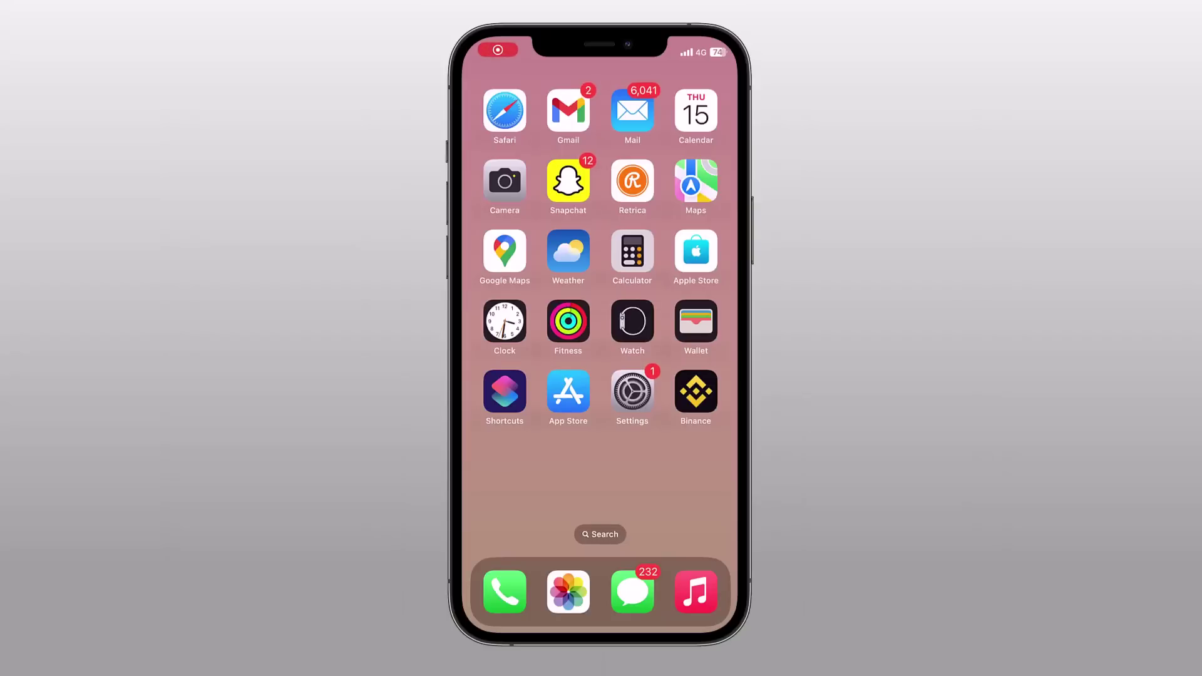
# Step: Scroll around the FonePaw start screen to look over the recovery options
pyautogui.hscroll(5, 599, 309)
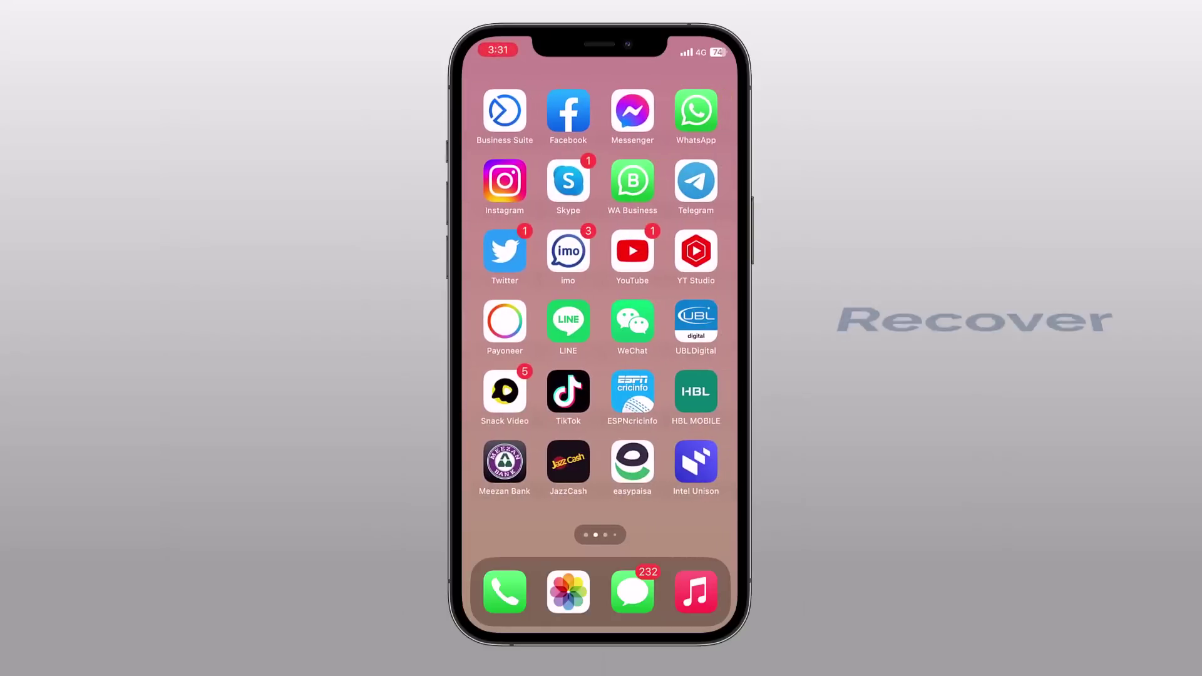
pyautogui.hscroll(5, 599, 309)
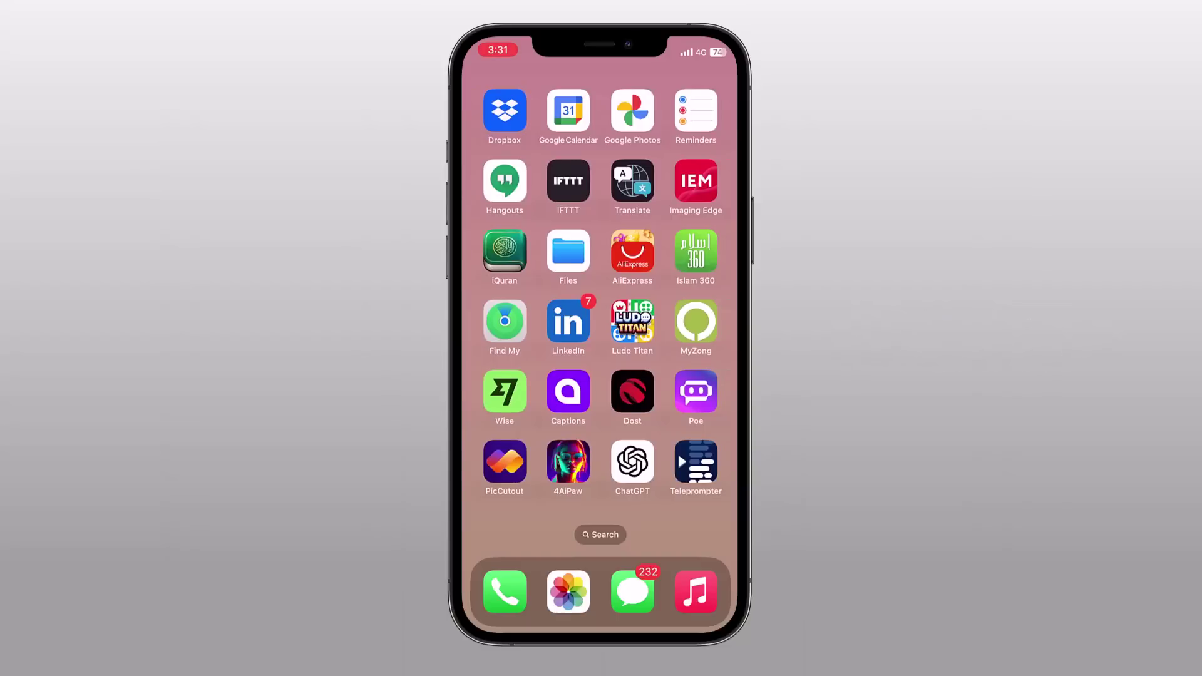
pyautogui.hscroll(-5, 599, 309)
pyautogui.hscroll(-5, 600, 310)
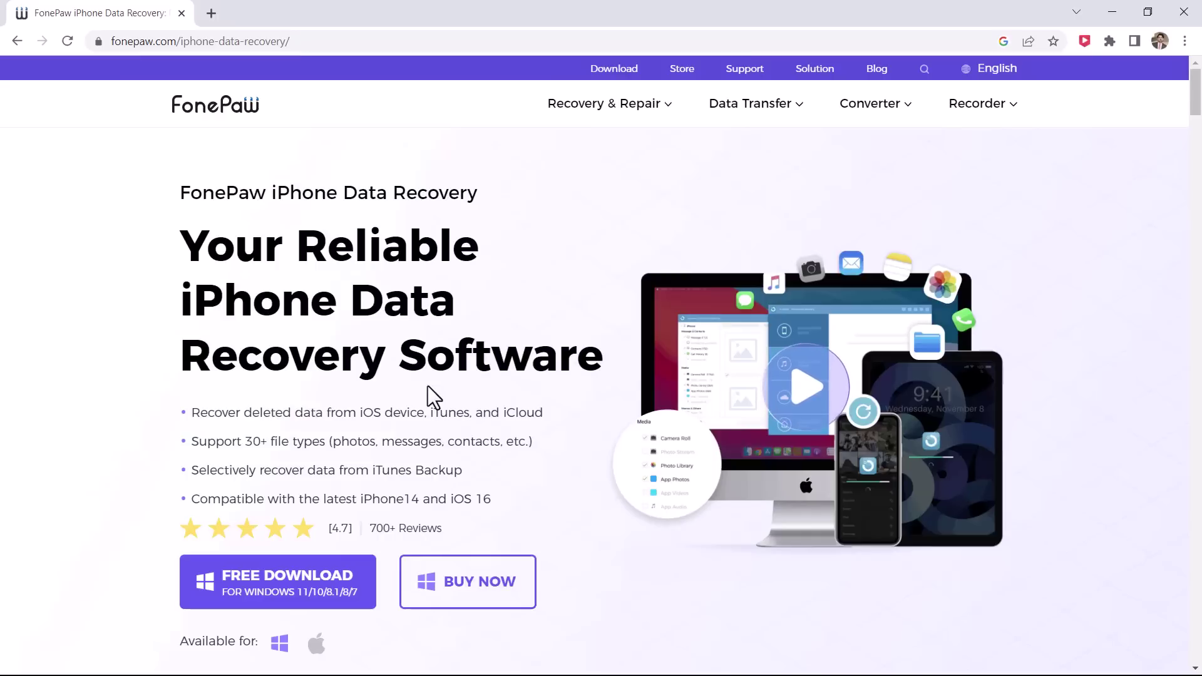
pyautogui.scroll(-6, 519, 485)
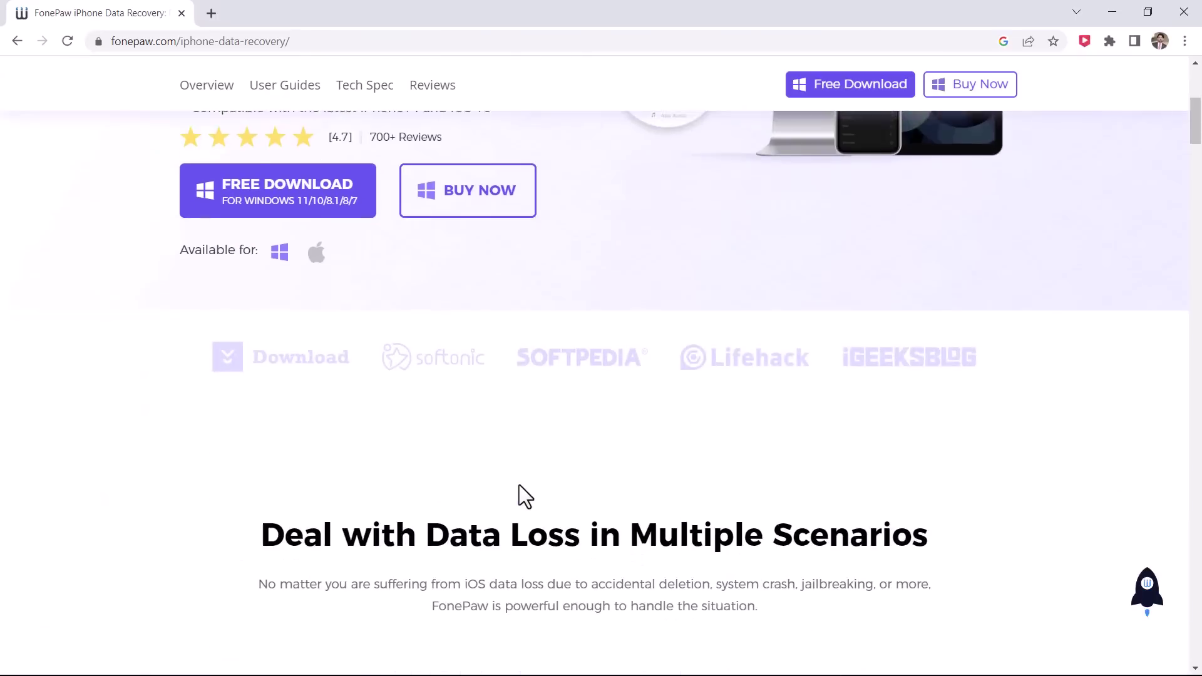
pyautogui.scroll(-4, 519, 484)
pyautogui.scroll(-1, 519, 485)
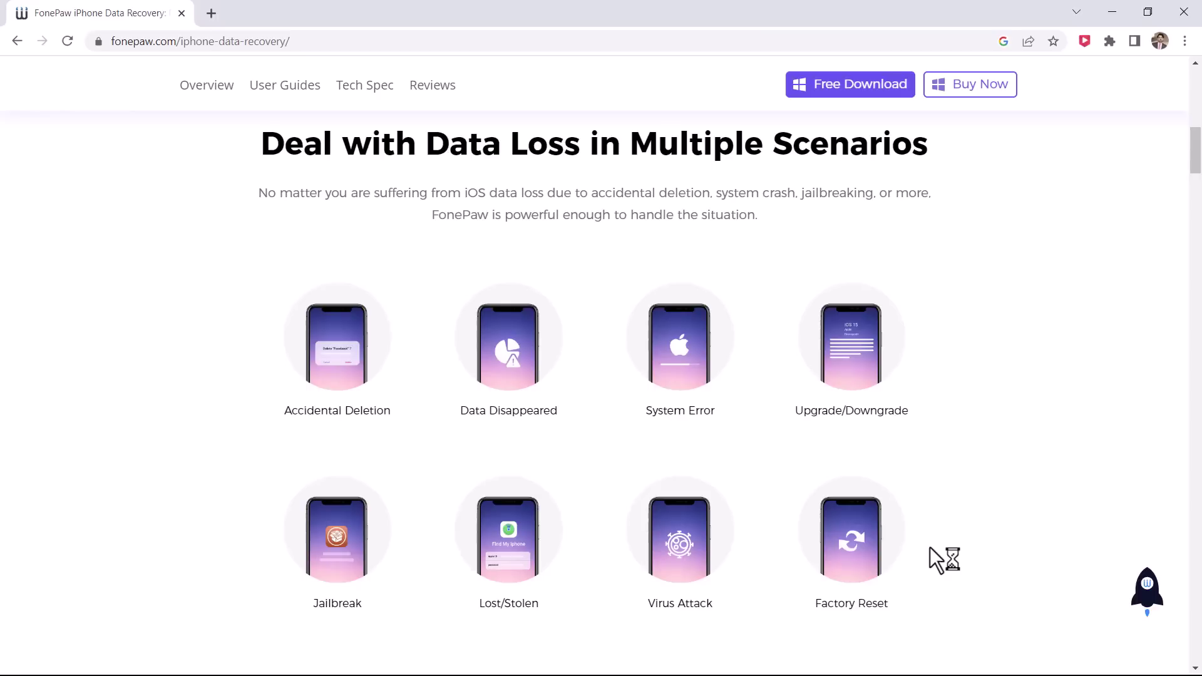
pyautogui.scroll(-2, 929, 547)
pyautogui.scroll(-7, 930, 547)
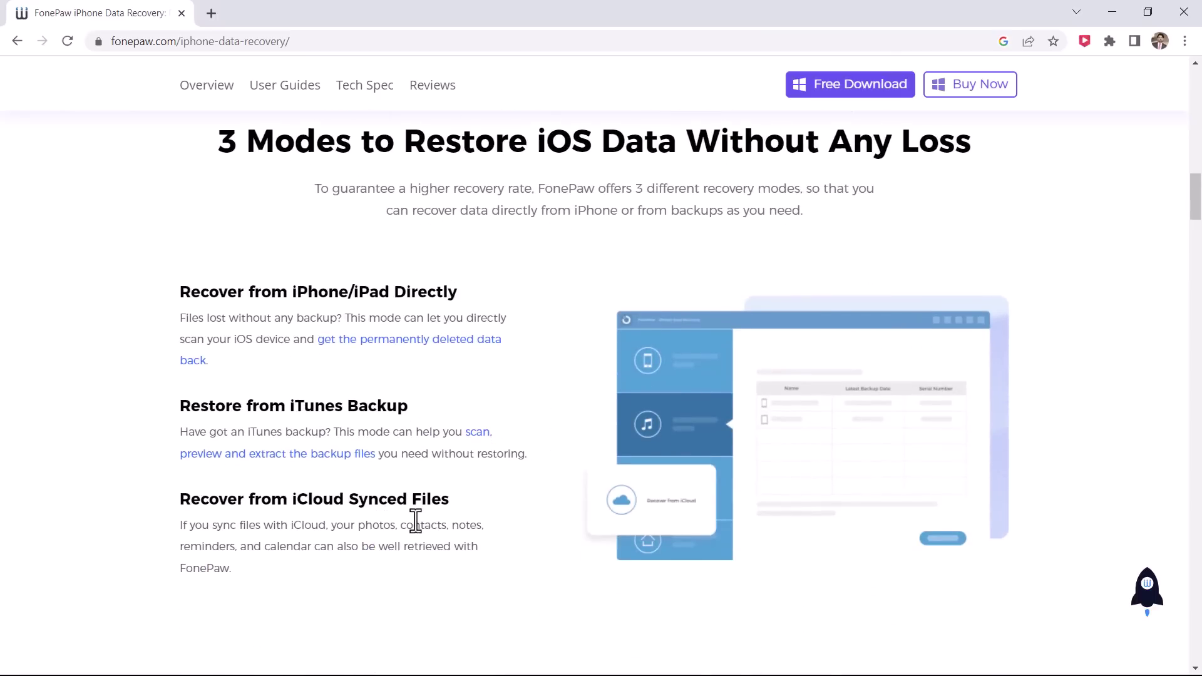
pyautogui.scroll(-7, 415, 521)
pyautogui.scroll(-3, 415, 517)
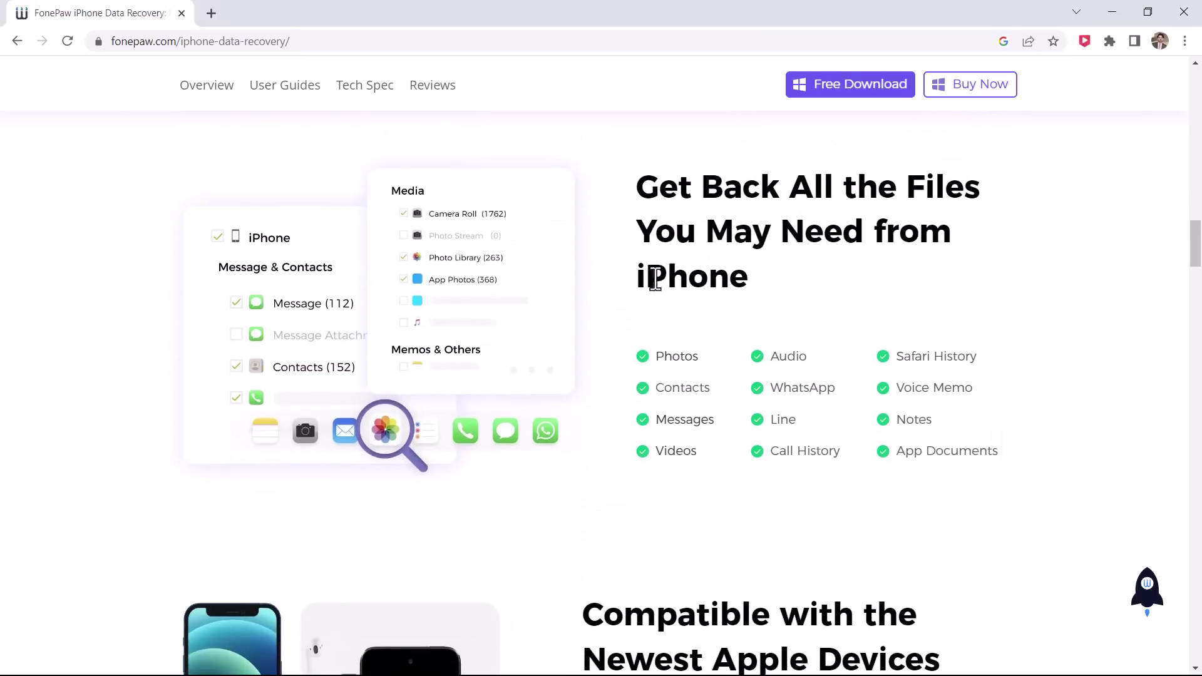
pyautogui.scroll(-3, 890, 443)
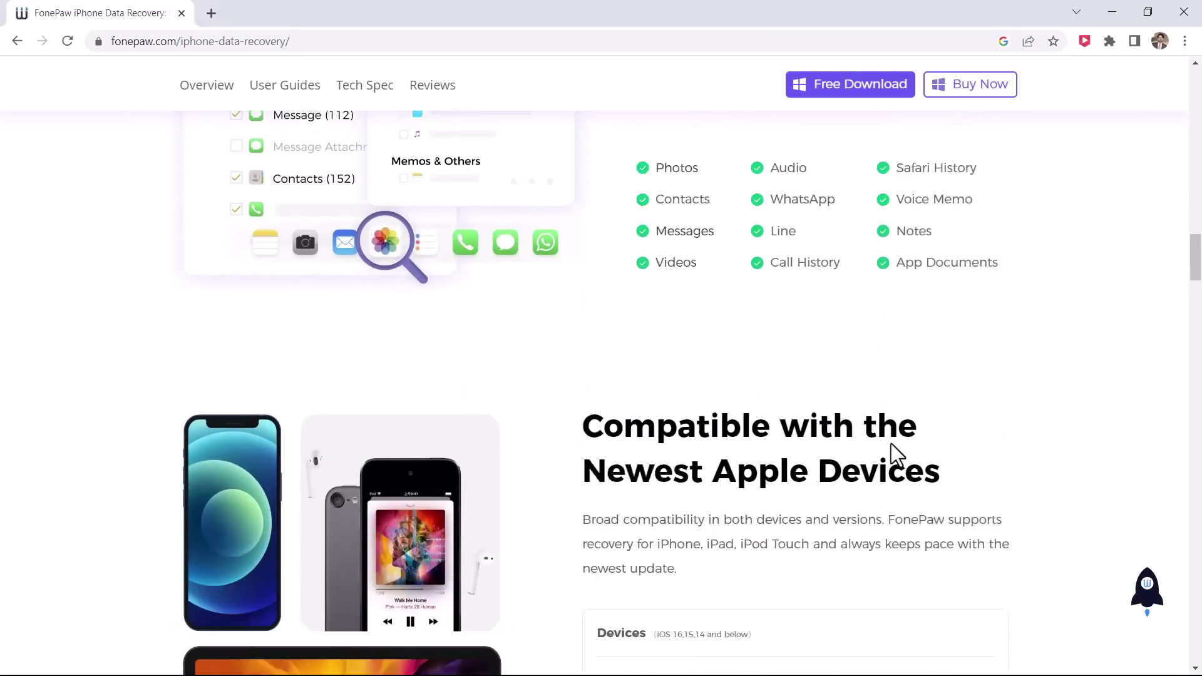
pyautogui.scroll(-2, 891, 443)
pyautogui.scroll(-1, 890, 443)
pyautogui.scroll(-2, 890, 443)
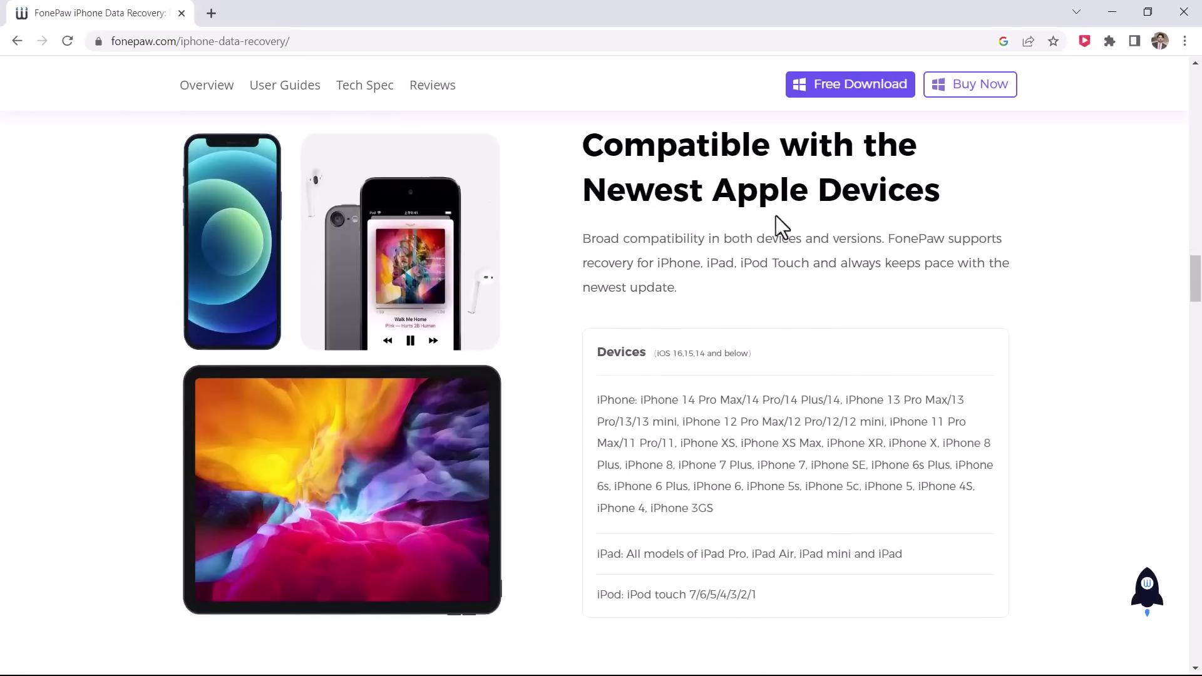
pyautogui.scroll(10, 852, 273)
pyautogui.scroll(10, 853, 271)
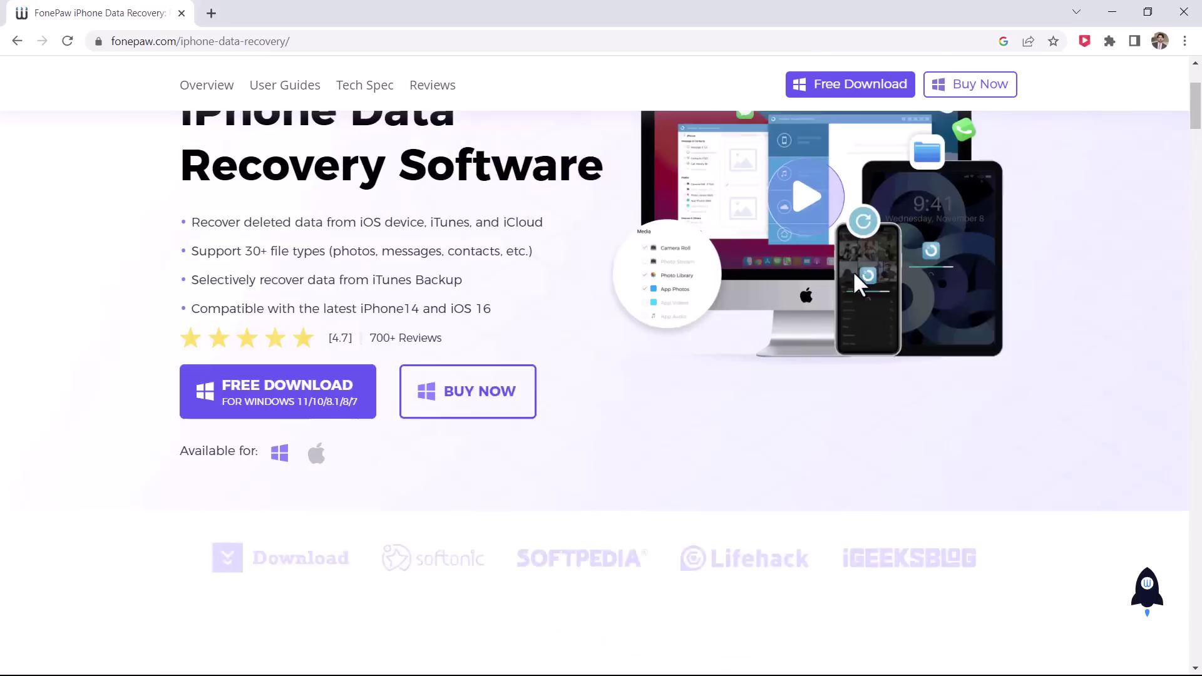
pyautogui.scroll(5, 853, 270)
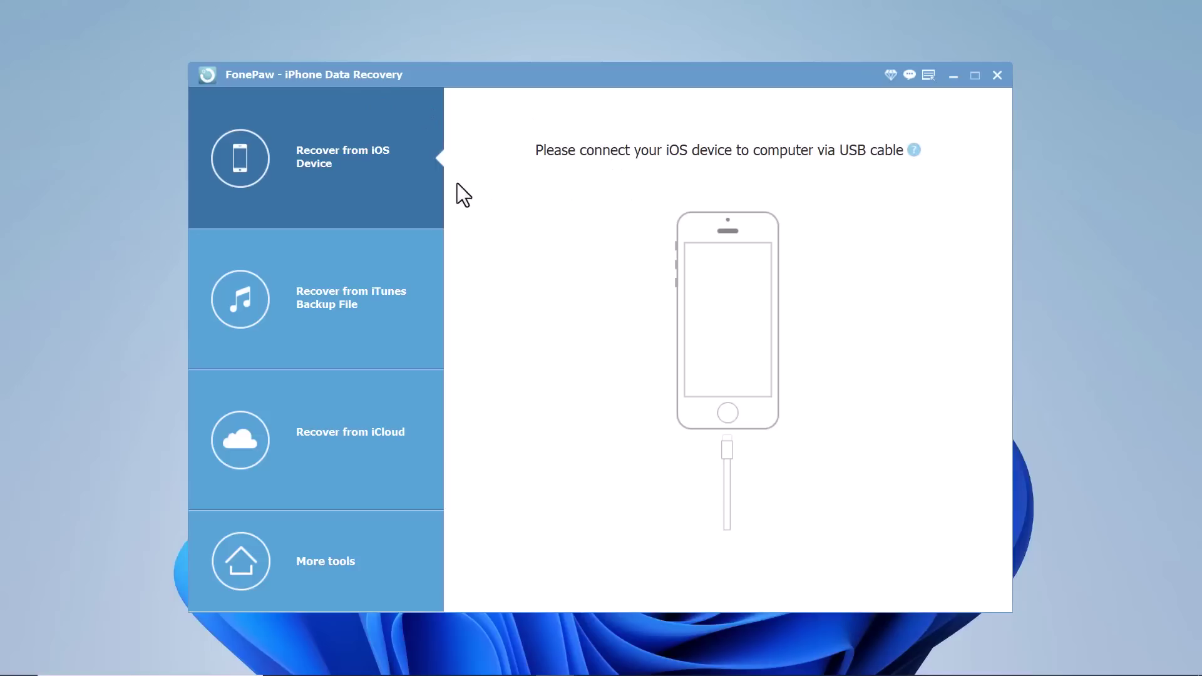
# Step: Preview the iTunes backup and iCloud recovery modes, then pick Recover from iOS Device
pyautogui.click(398, 343)
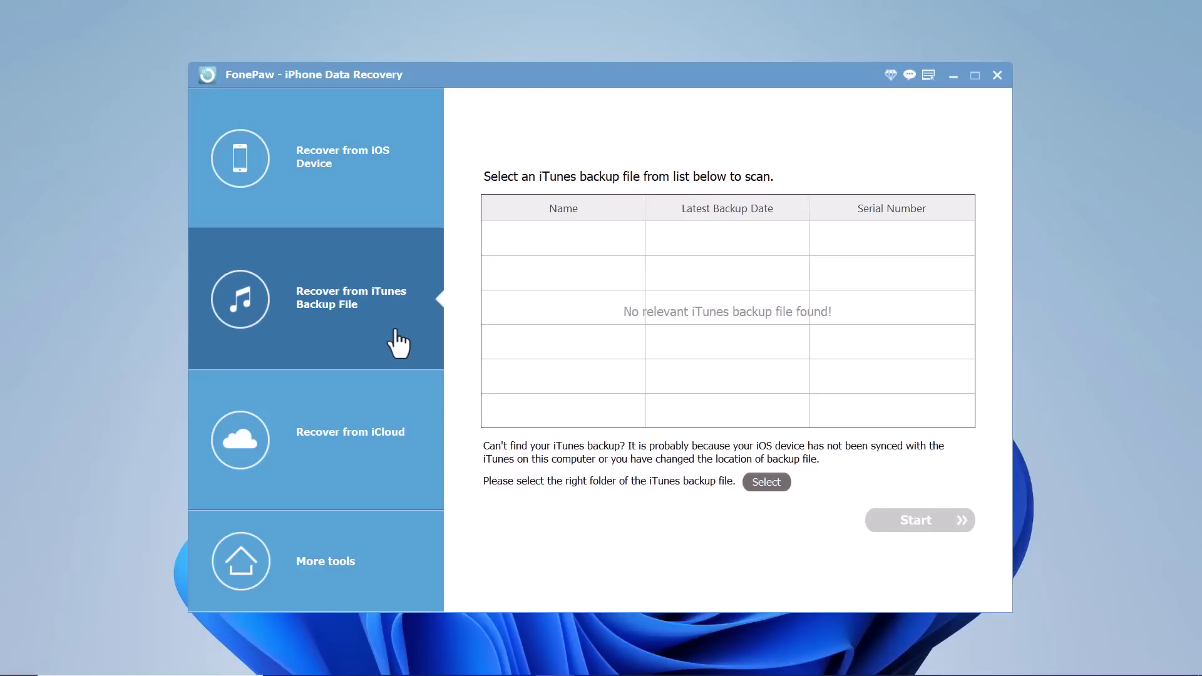
pyautogui.click(399, 478)
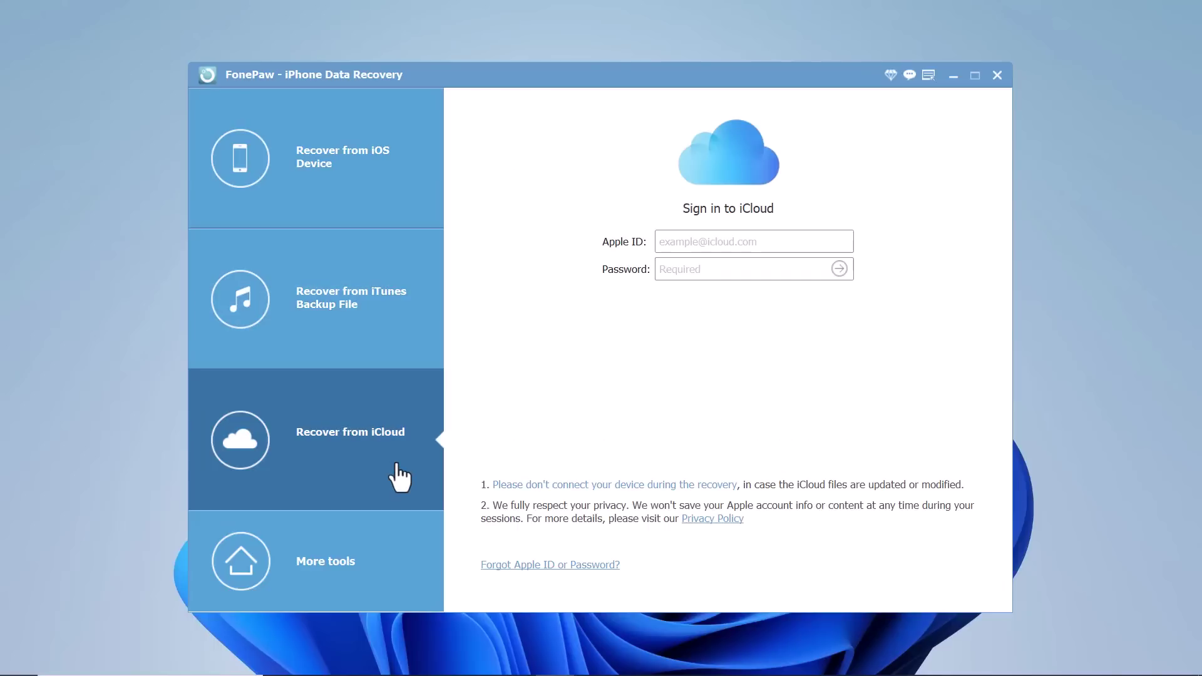
pyautogui.click(362, 213)
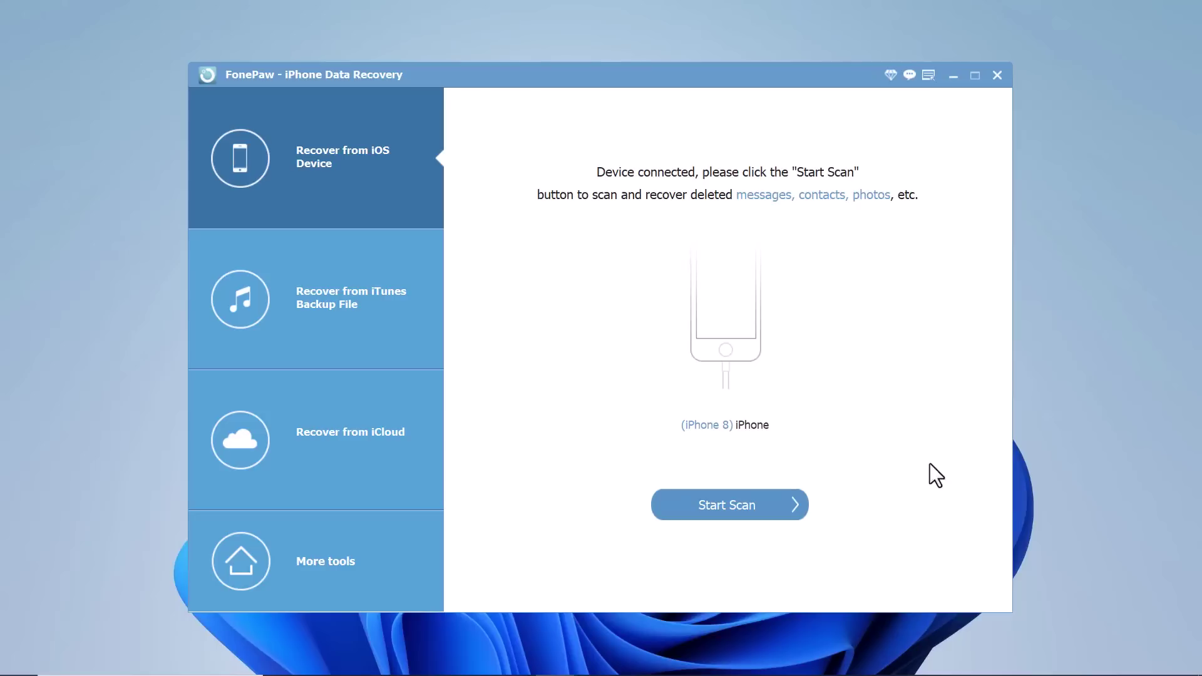
# Step: Scan the iPhone 8, dismiss the scanning tips notice, and browse the found items
pyautogui.click(745, 509)
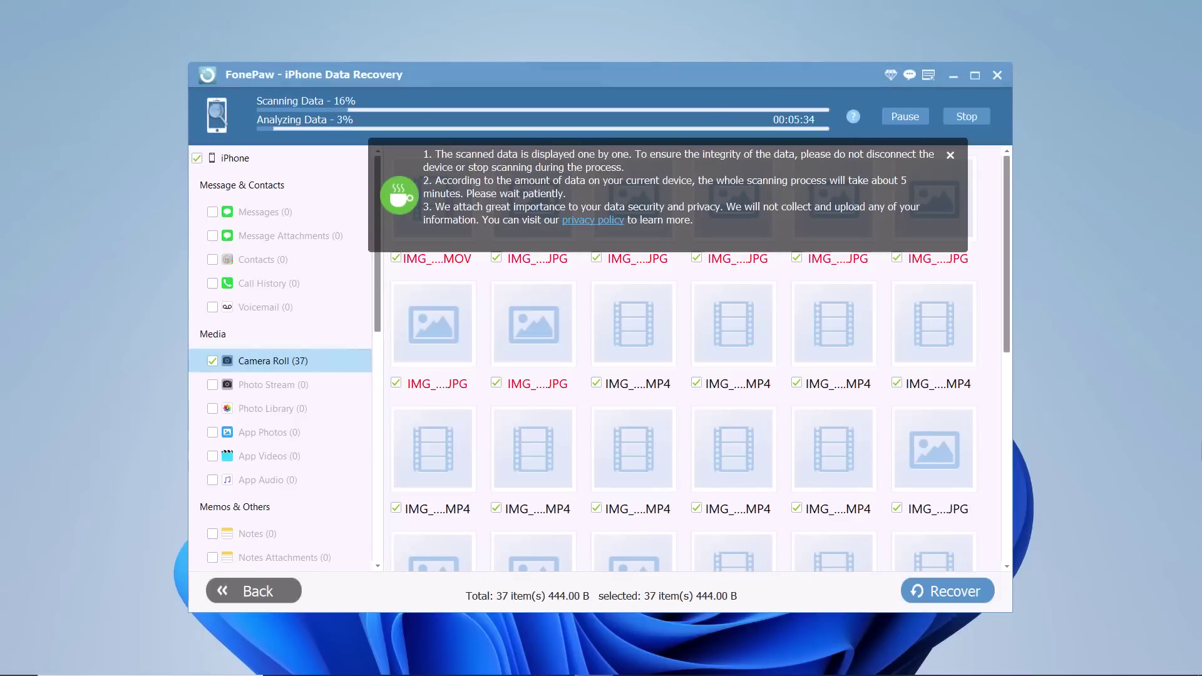
pyautogui.click(949, 154)
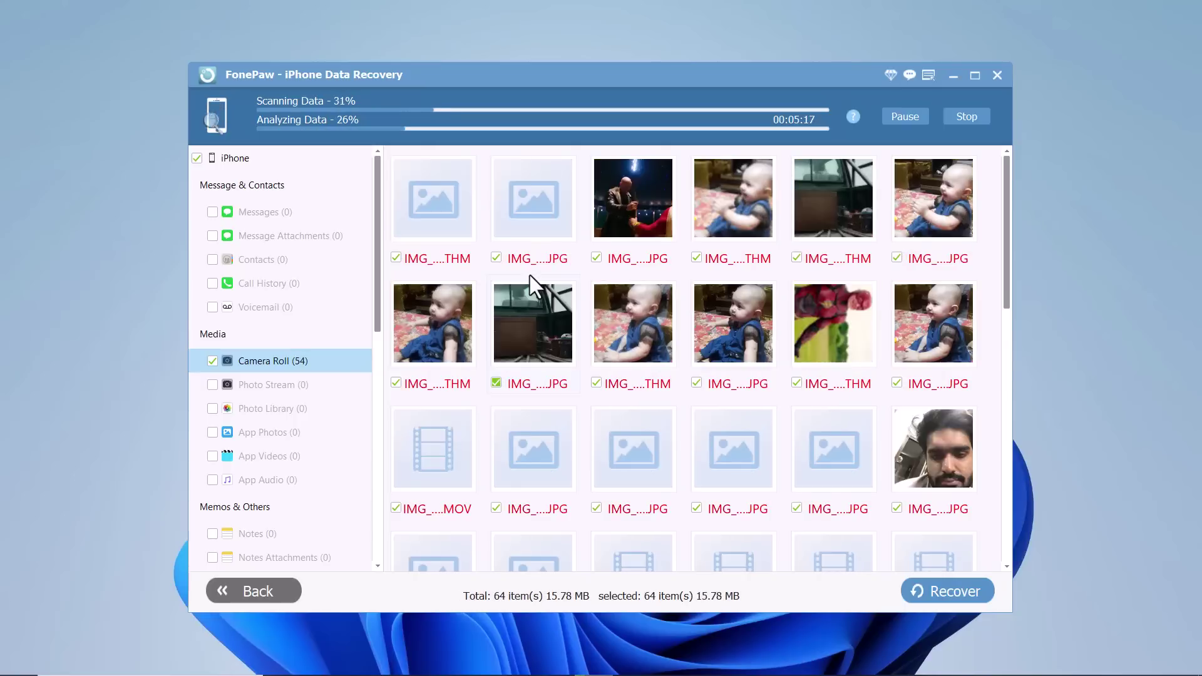
pyautogui.scroll(-10, 530, 275)
pyautogui.scroll(-5, 834, 394)
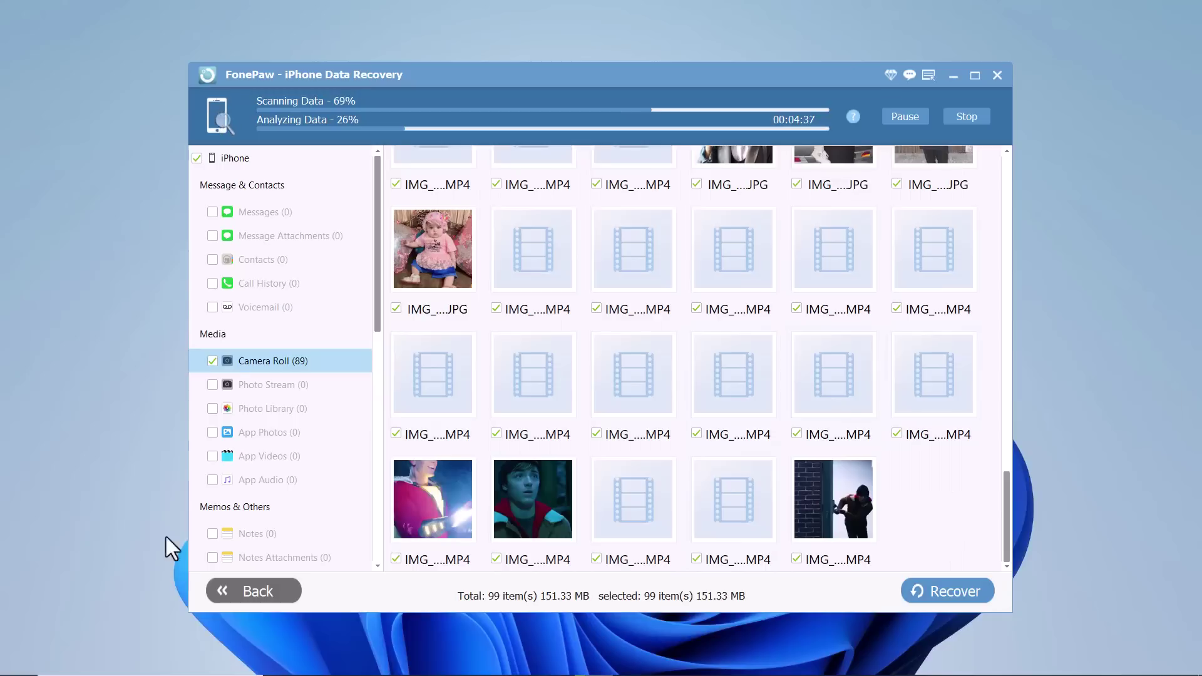
pyautogui.scroll(-10, 270, 438)
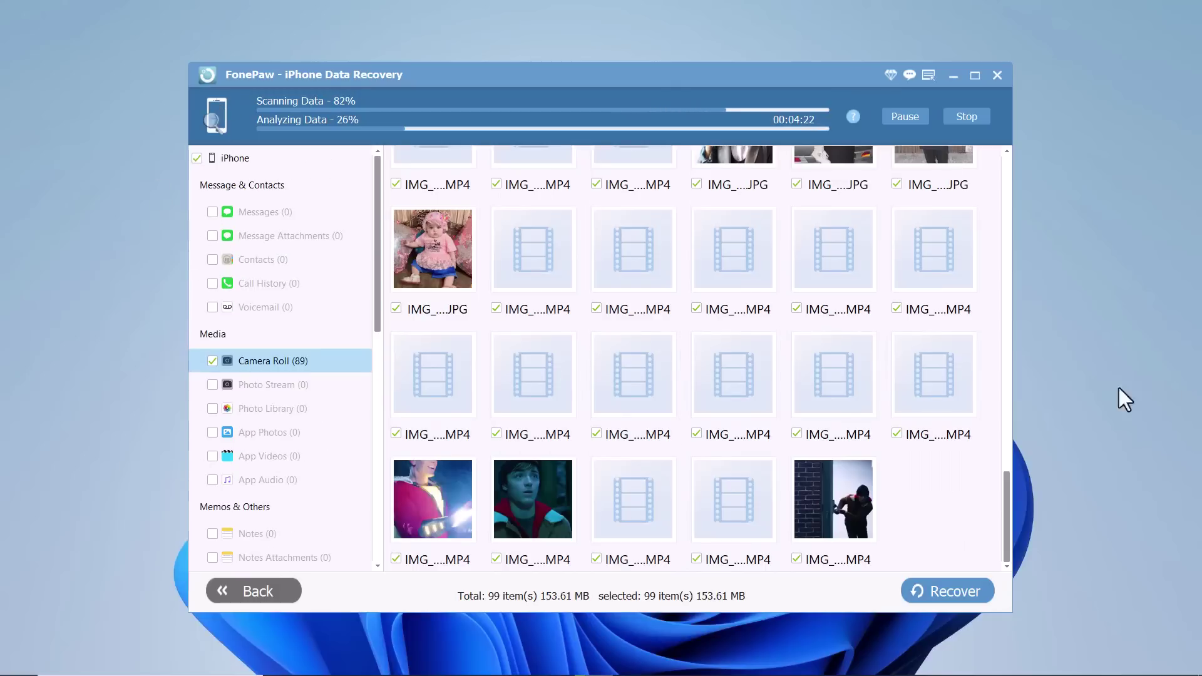
pyautogui.scroll(-10, 326, 476)
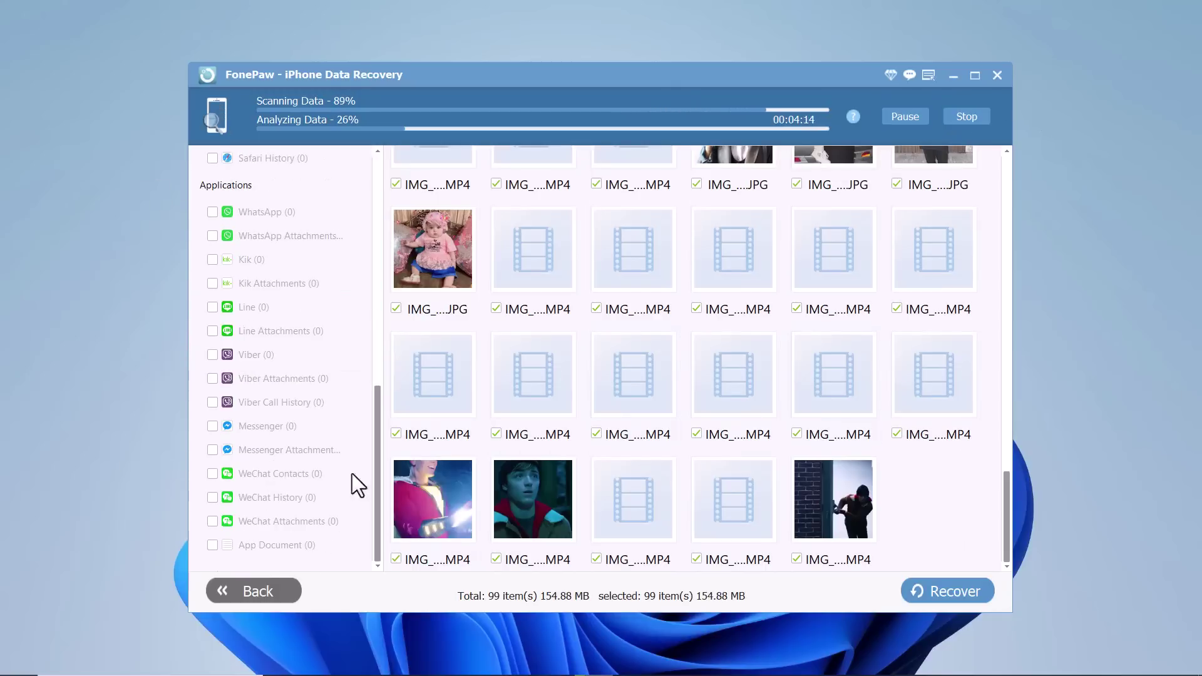
pyautogui.scroll(10, 673, 359)
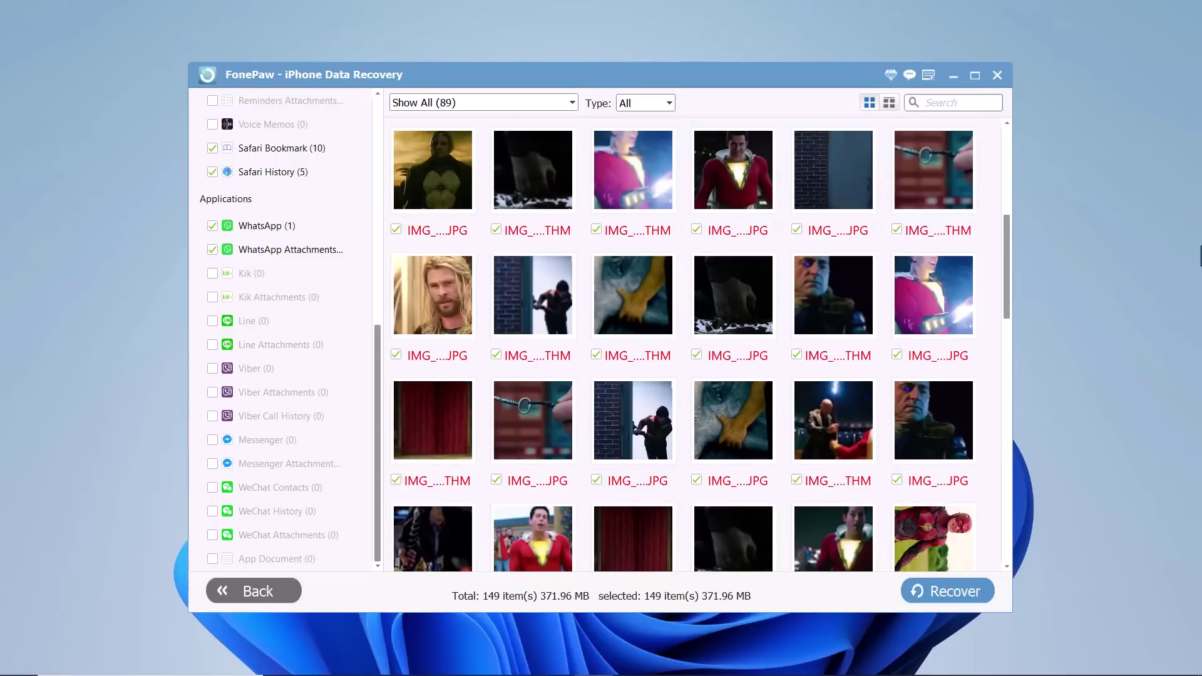
pyautogui.scroll(5, 627, 187)
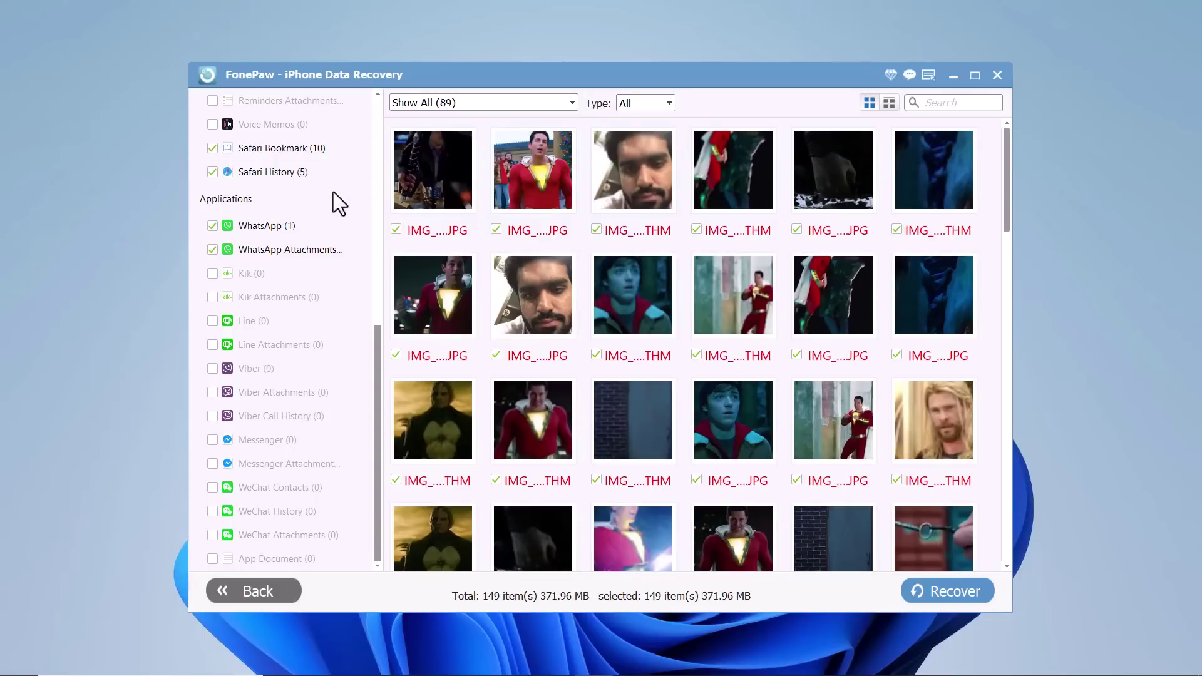
pyautogui.scroll(10, 296, 216)
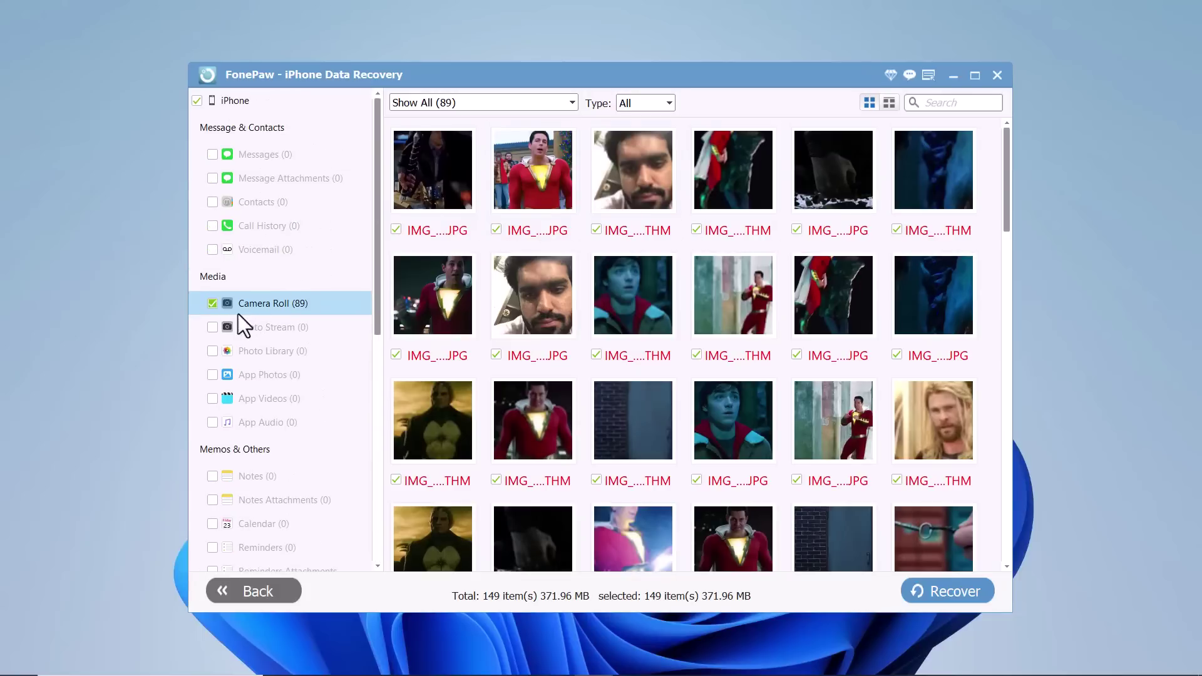
pyautogui.scroll(-5, 638, 357)
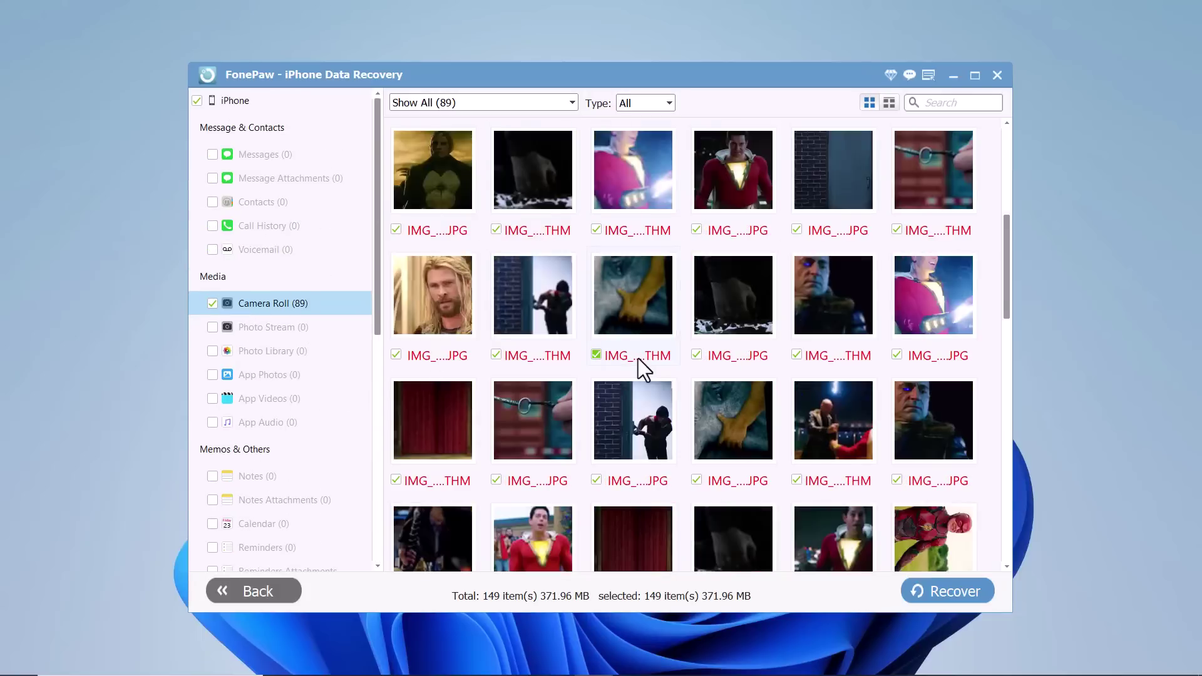
pyautogui.scroll(-5, 638, 358)
pyautogui.scroll(3, 770, 401)
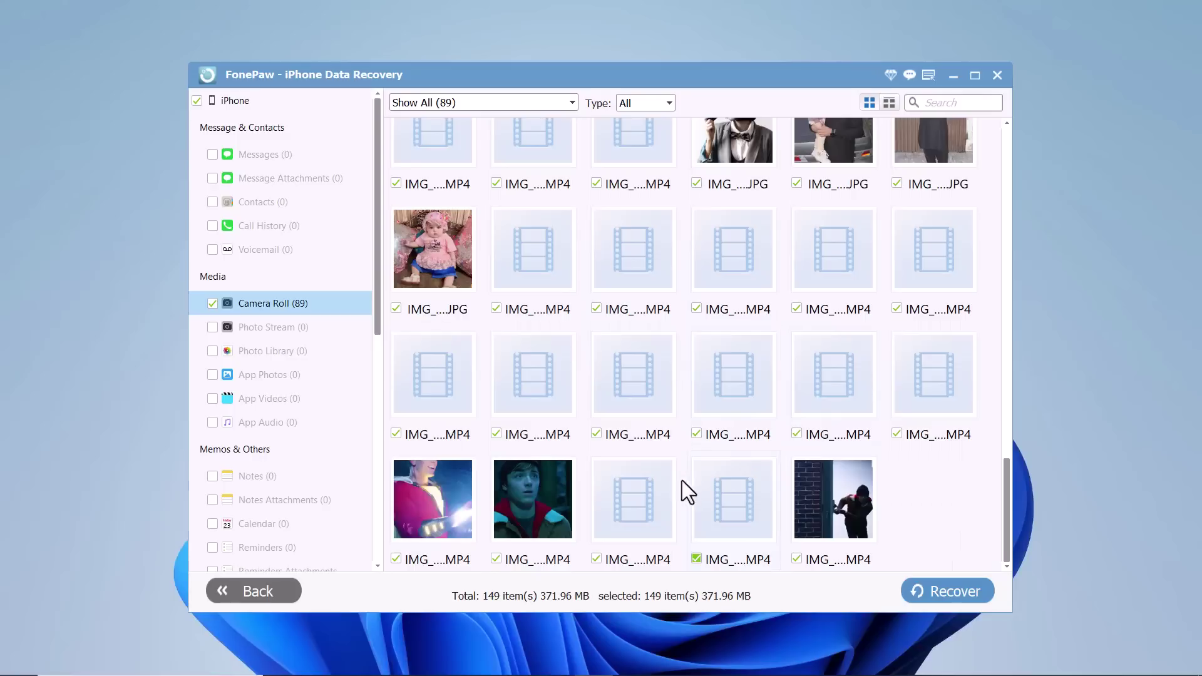
pyautogui.scroll(3, 689, 481)
pyautogui.scroll(4, 645, 438)
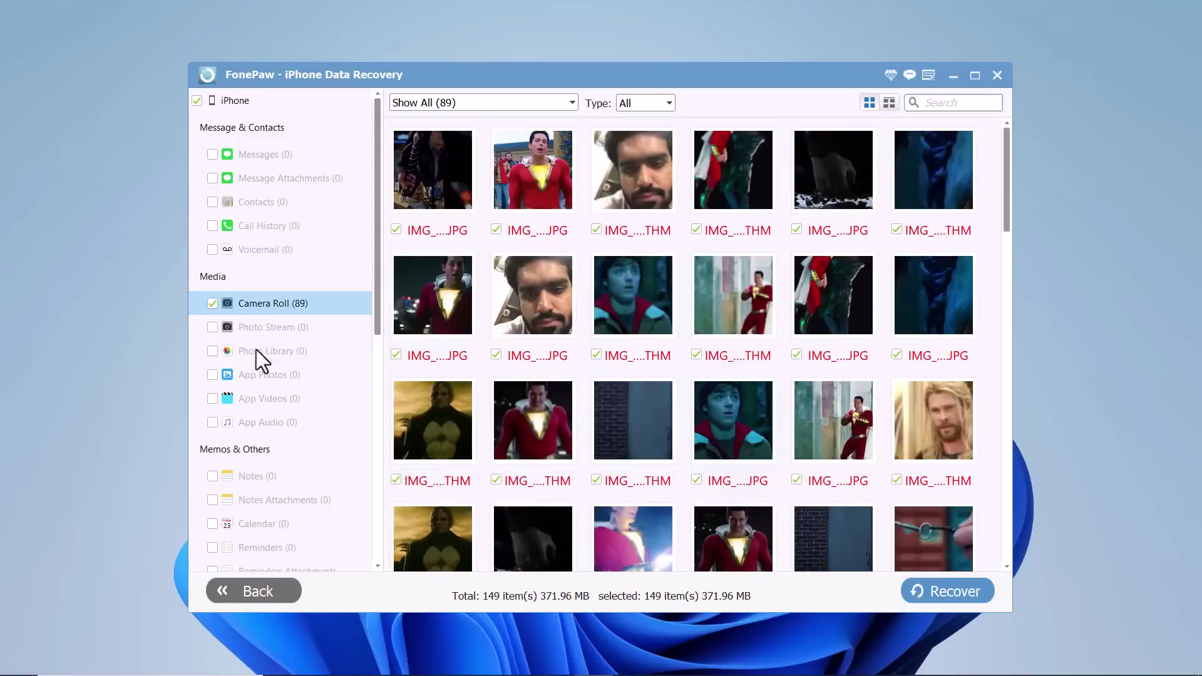
pyautogui.click(209, 305)
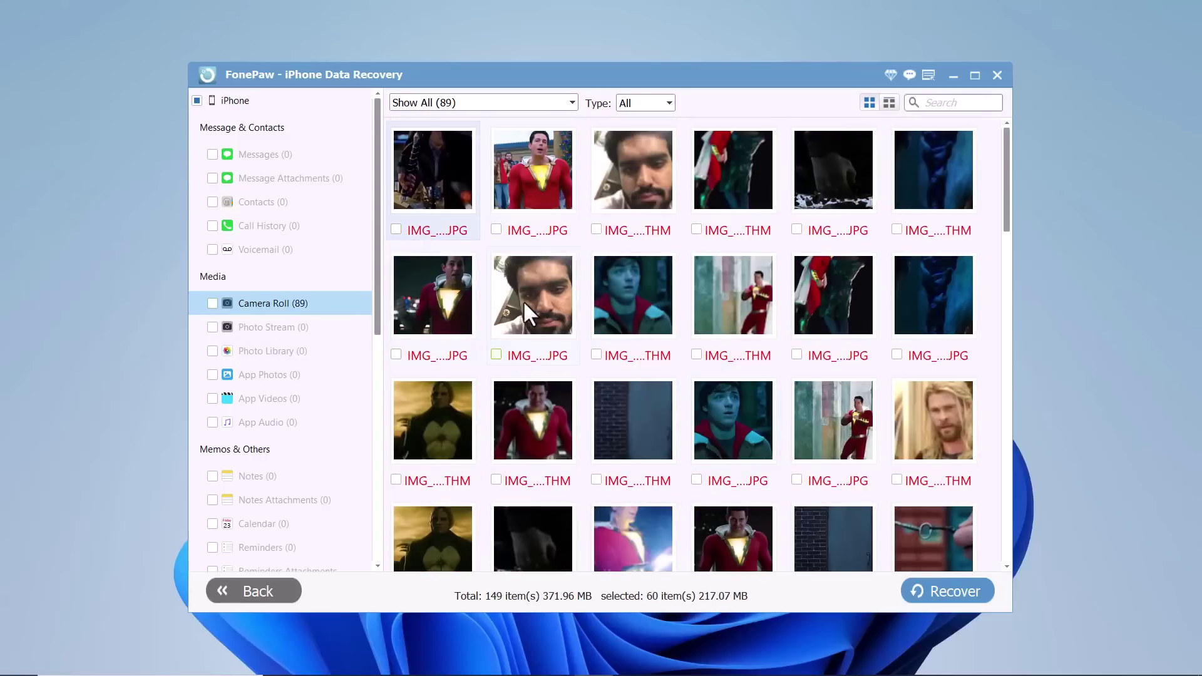
pyautogui.click(395, 229)
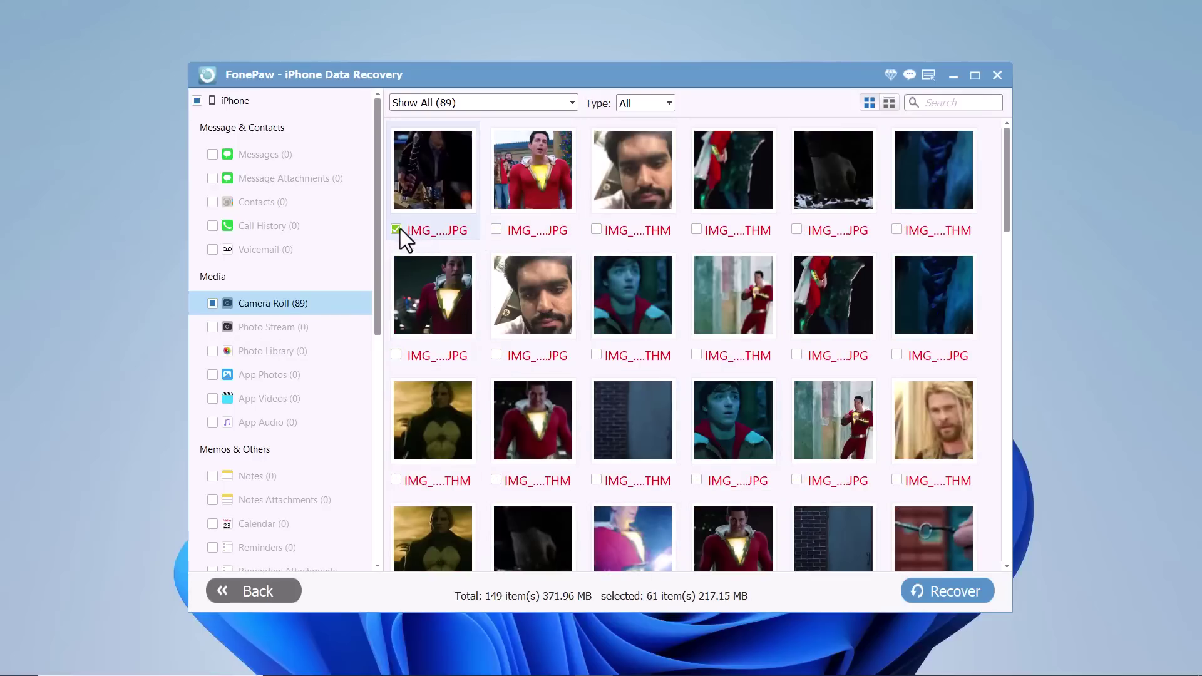
pyautogui.click(497, 229)
pyautogui.click(498, 354)
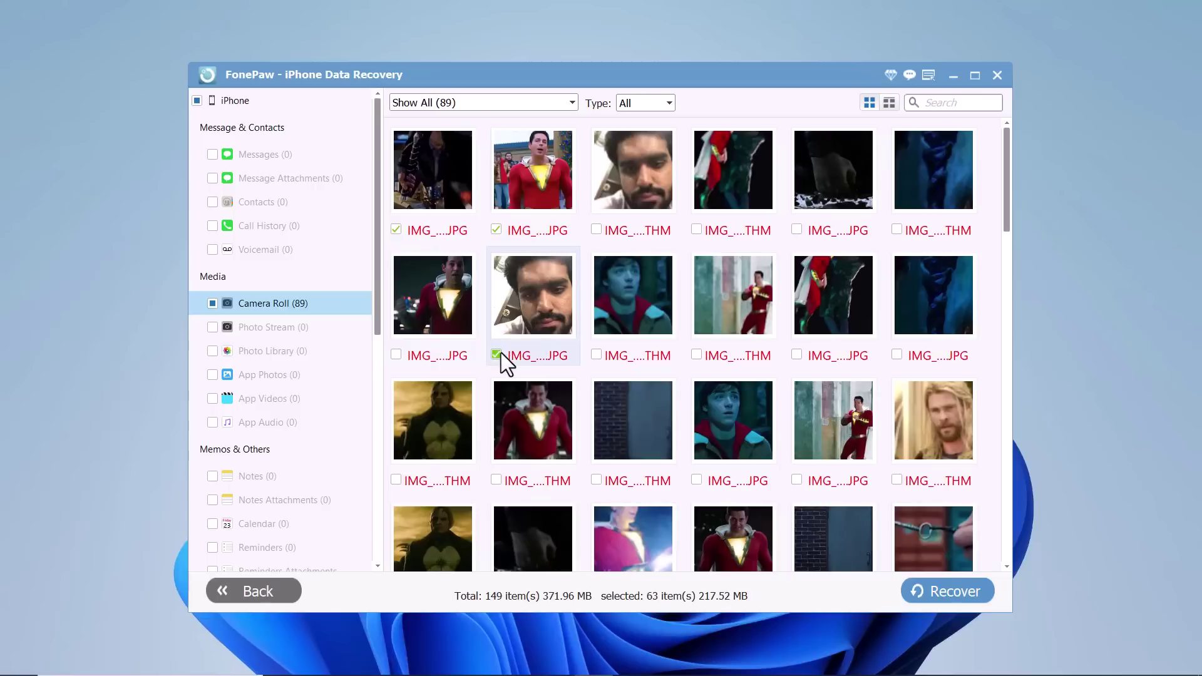
pyautogui.click(700, 354)
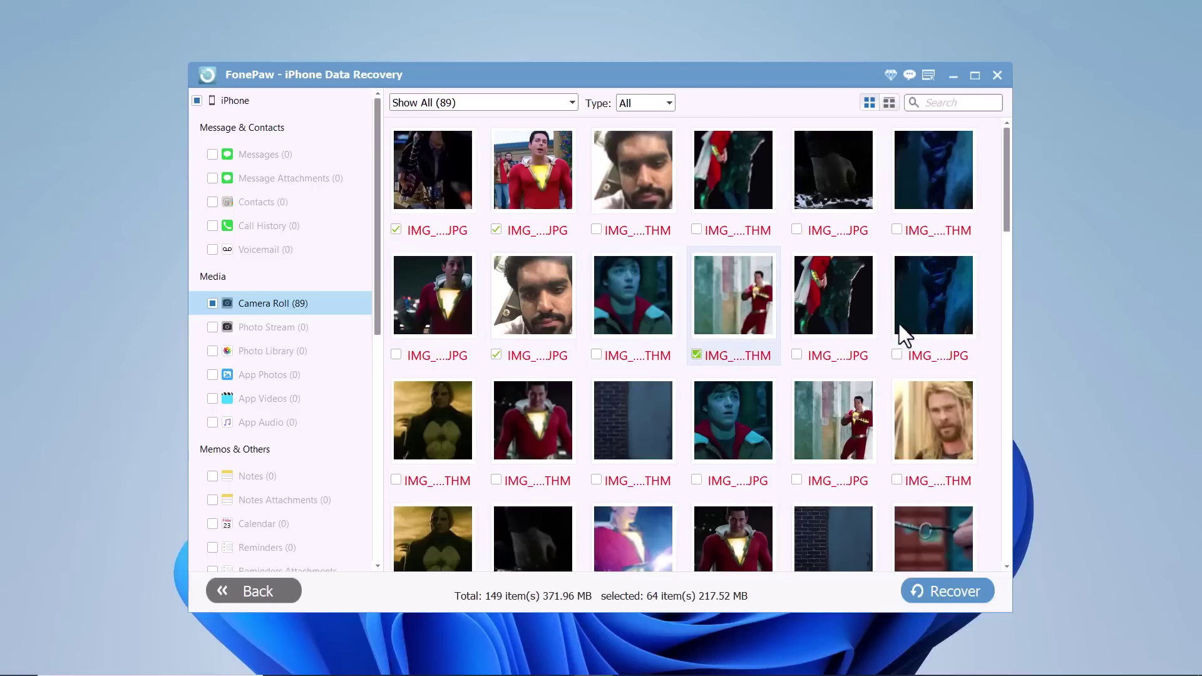
pyautogui.click(212, 305)
pyautogui.click(212, 304)
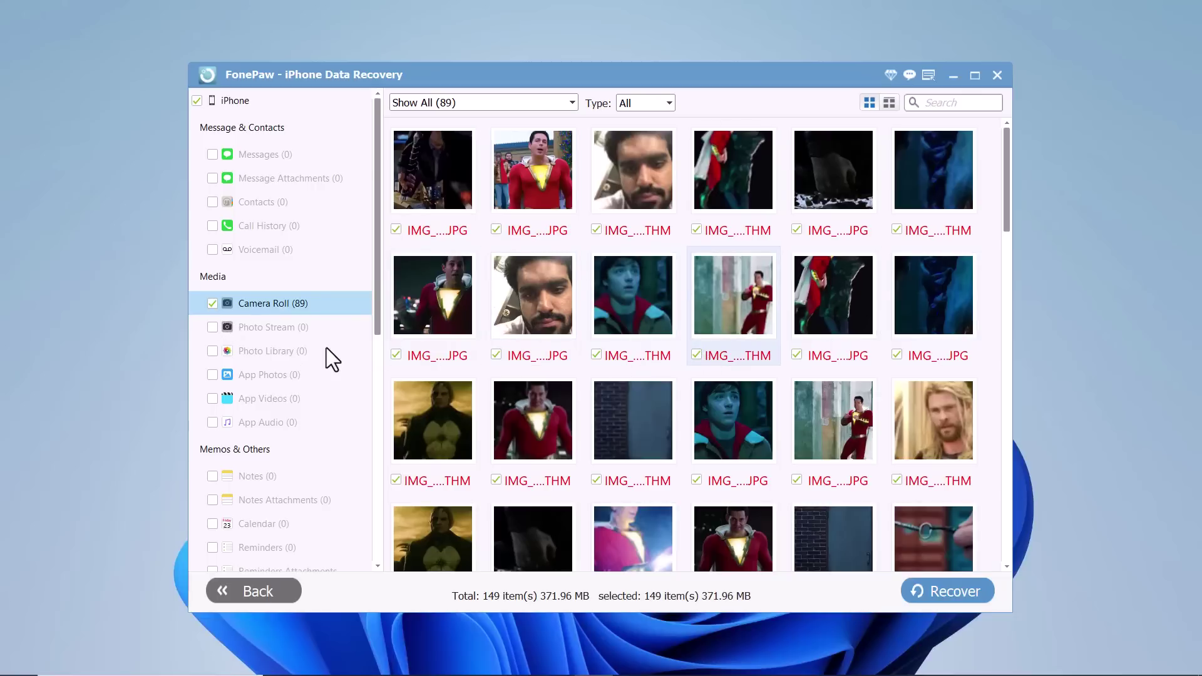
pyautogui.scroll(-4, 326, 347)
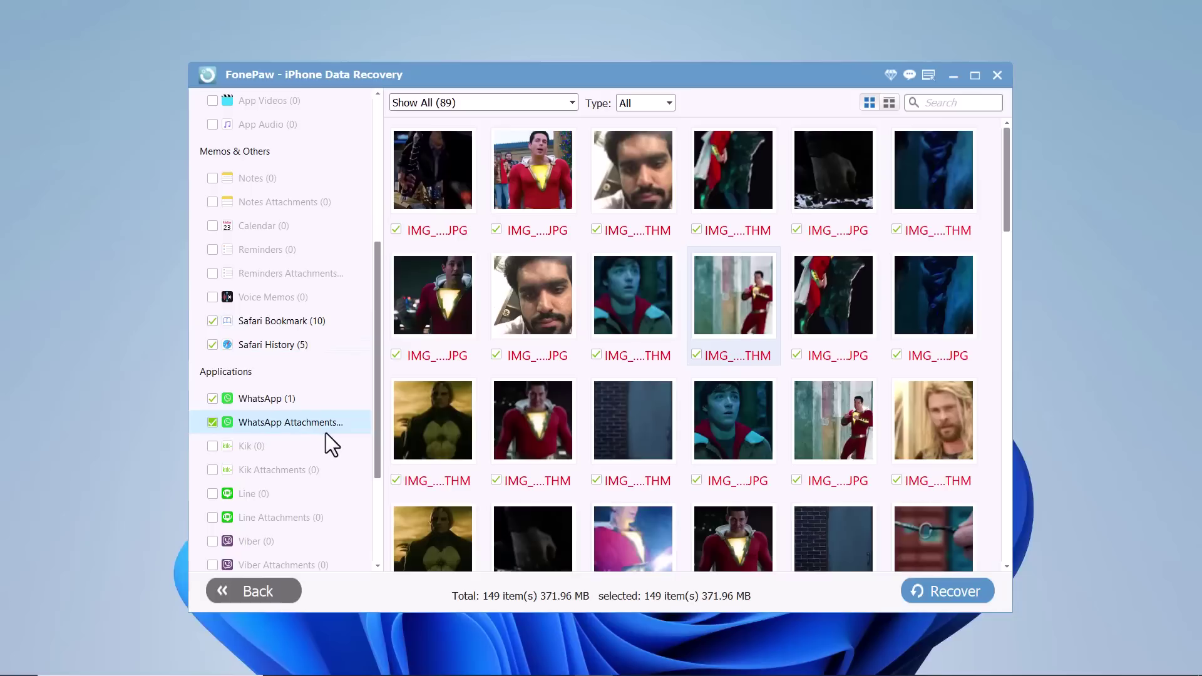
pyautogui.scroll(-3, 339, 439)
pyautogui.scroll(-1, 338, 438)
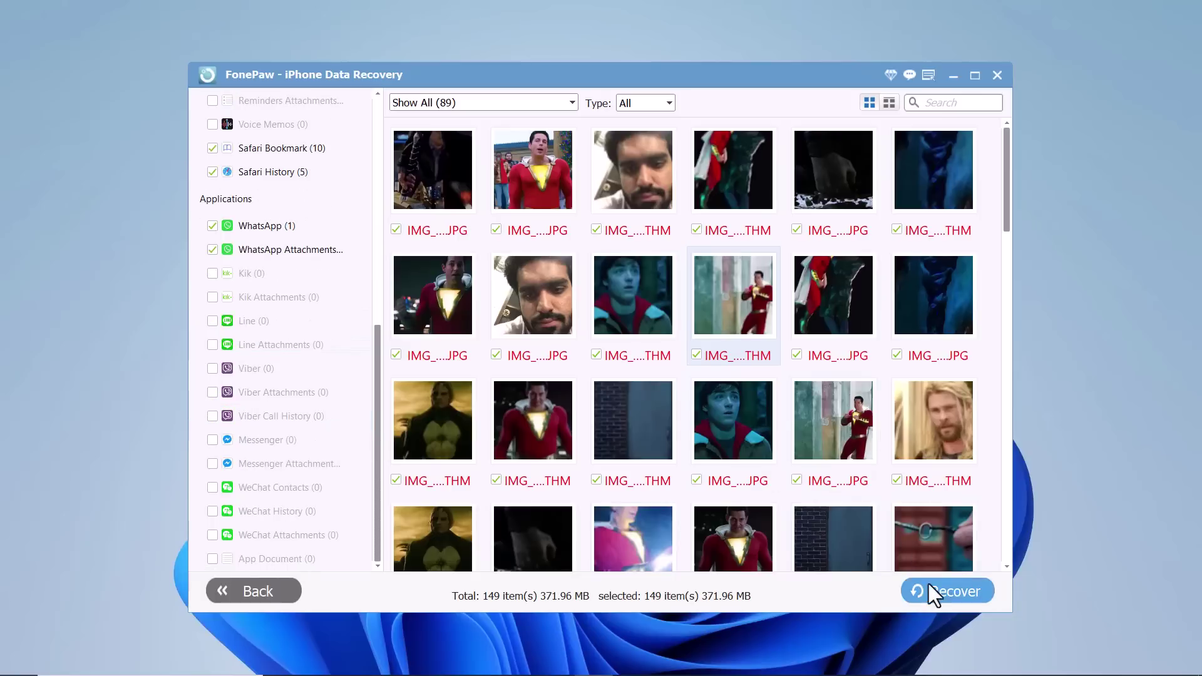
# Step: Start recovery with D:\recover data chosen as the output folder
pyautogui.click(935, 600)
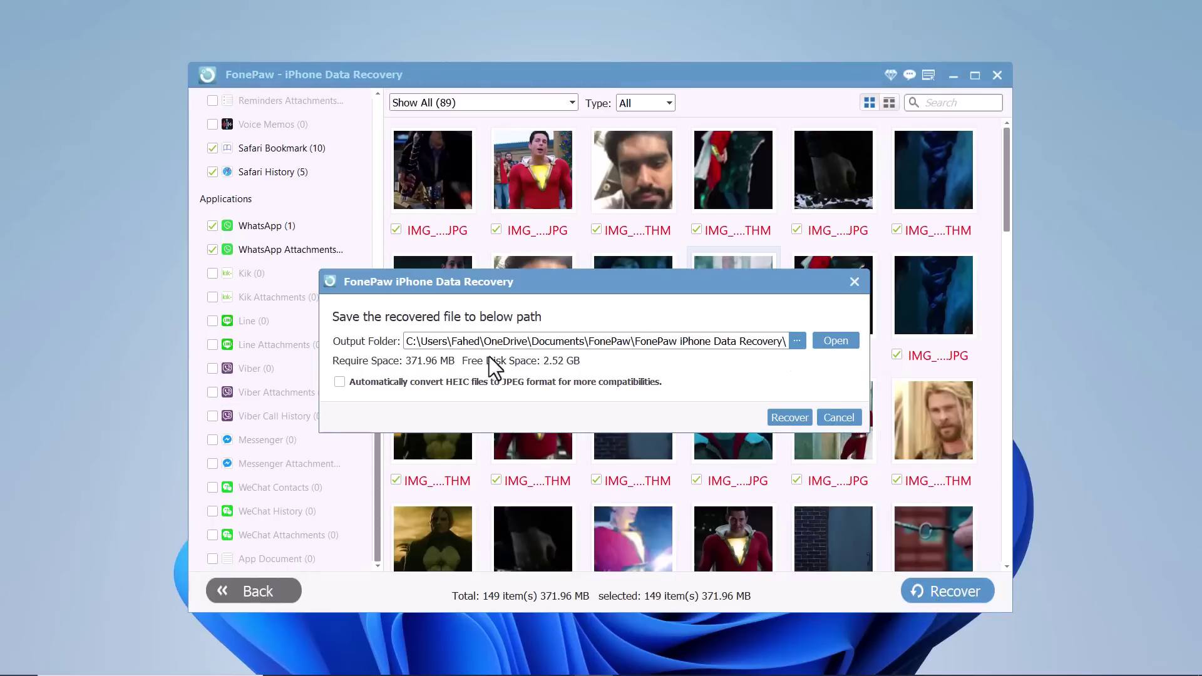
pyautogui.click(798, 341)
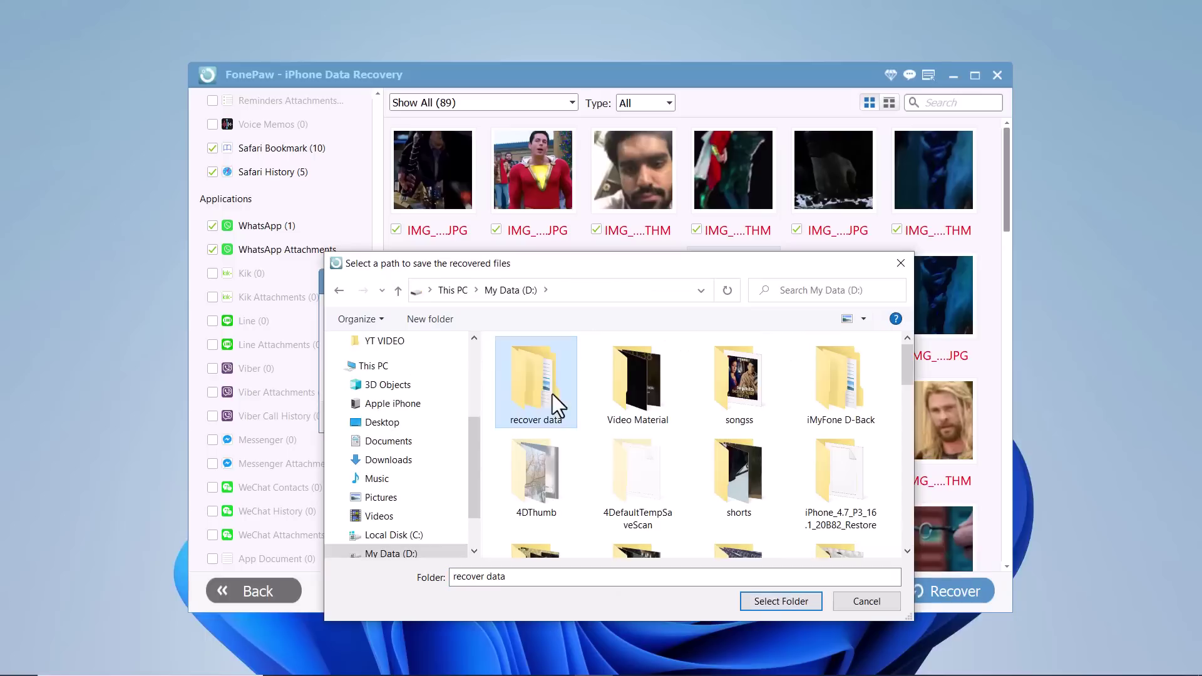
pyautogui.click(783, 602)
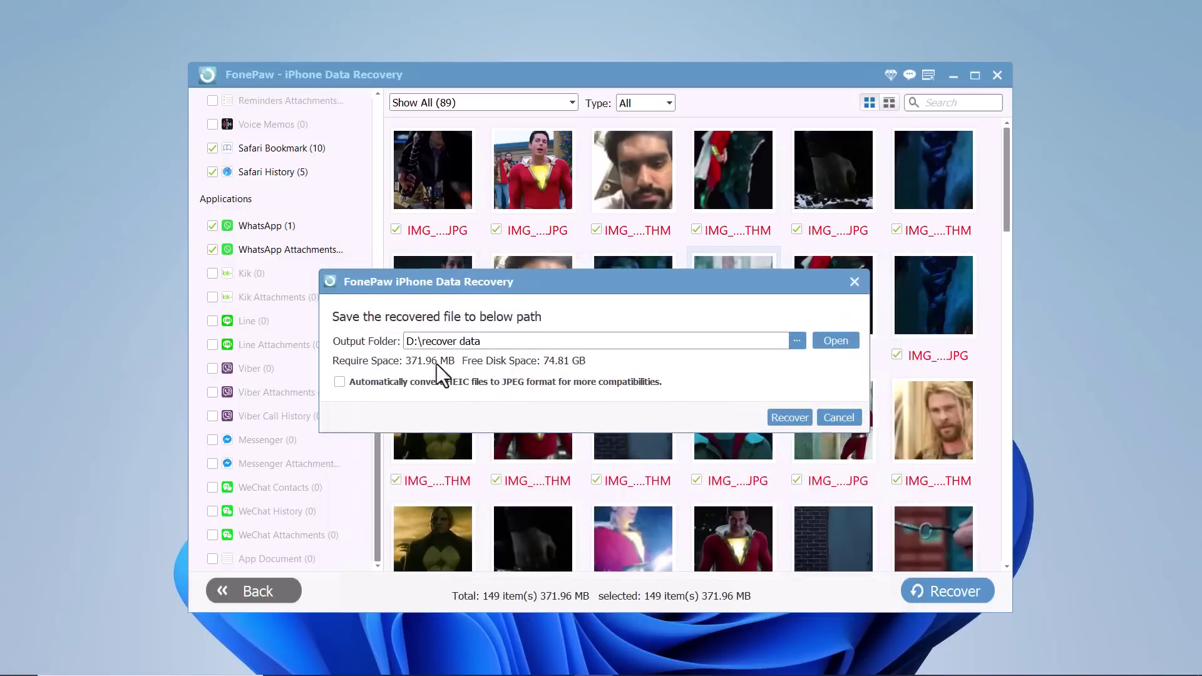
pyautogui.click(791, 417)
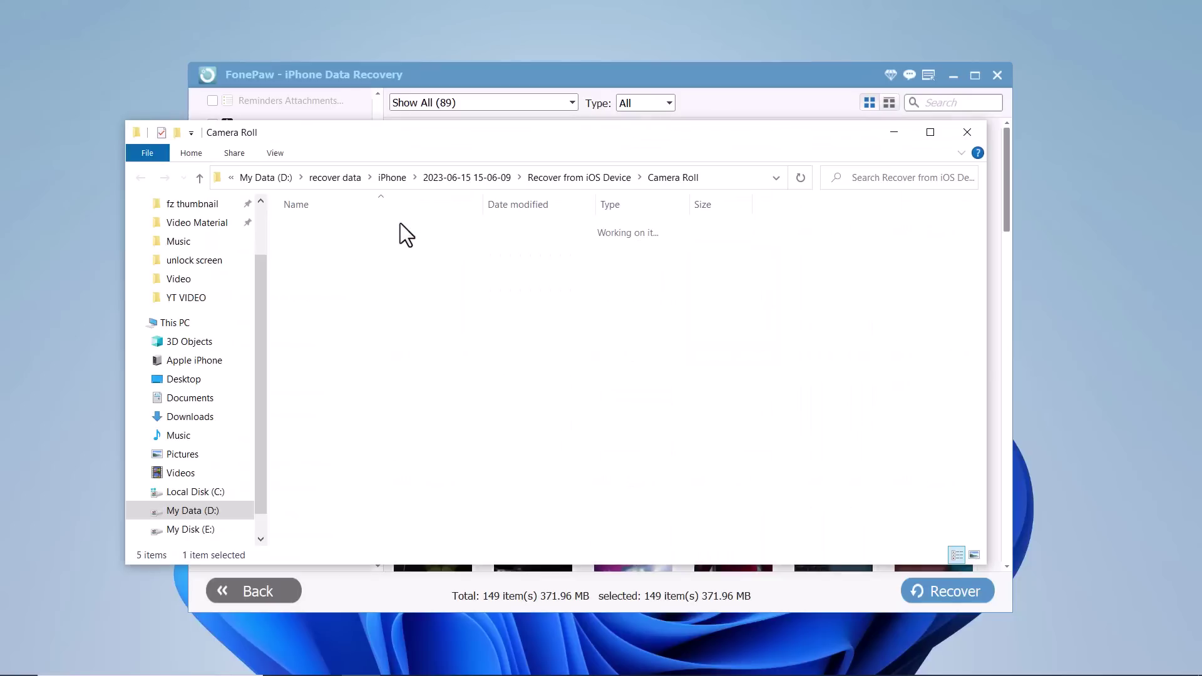
# Step: Browse the recovered Camera Roll files, then go up to the Recover from iOS Device folder
pyautogui.scroll(-5, 512, 348)
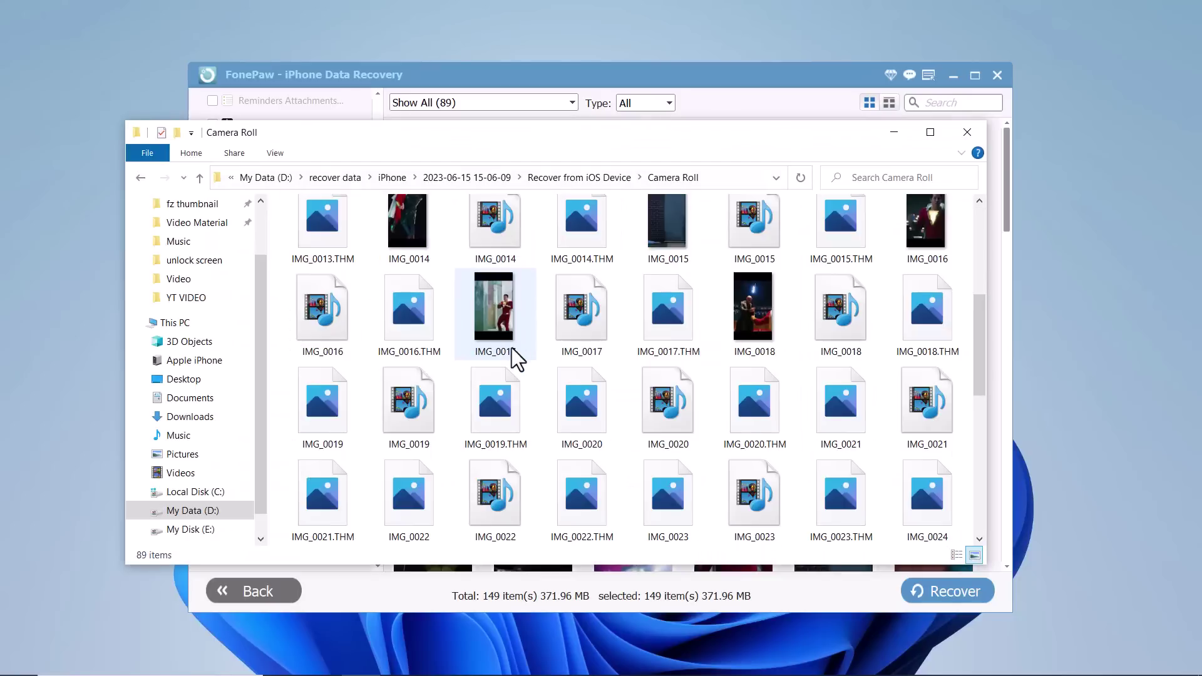
pyautogui.scroll(-5, 512, 347)
pyautogui.scroll(-3, 512, 348)
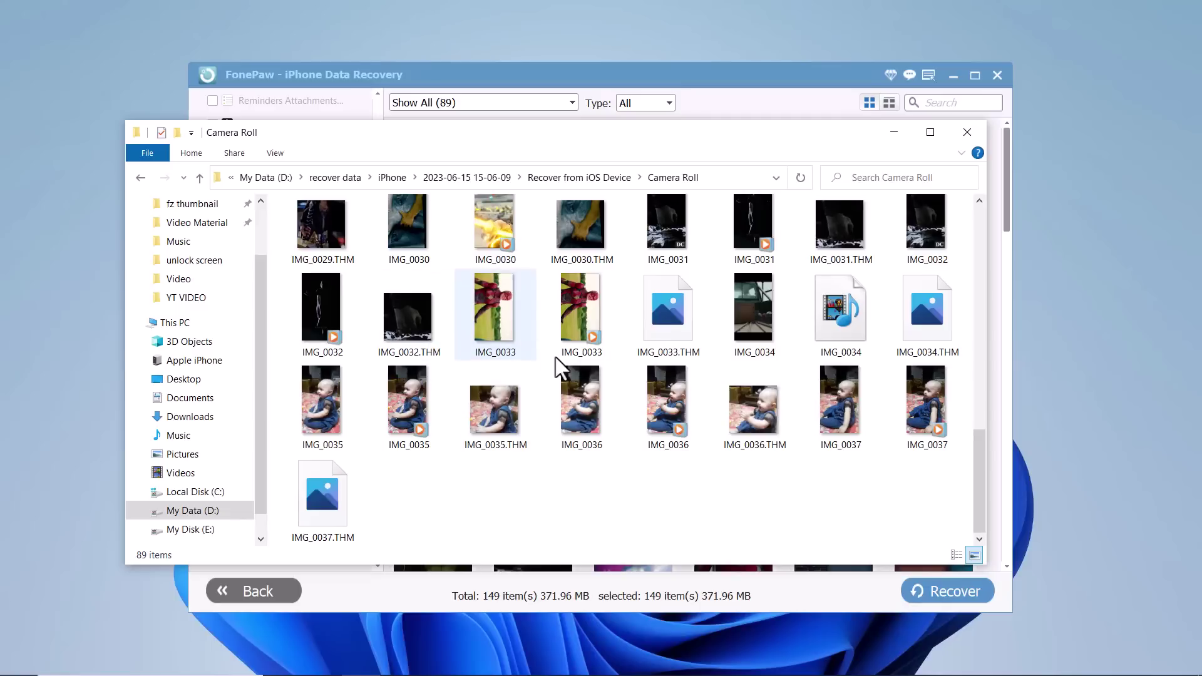
pyautogui.scroll(3, 716, 439)
pyautogui.scroll(2, 439, 391)
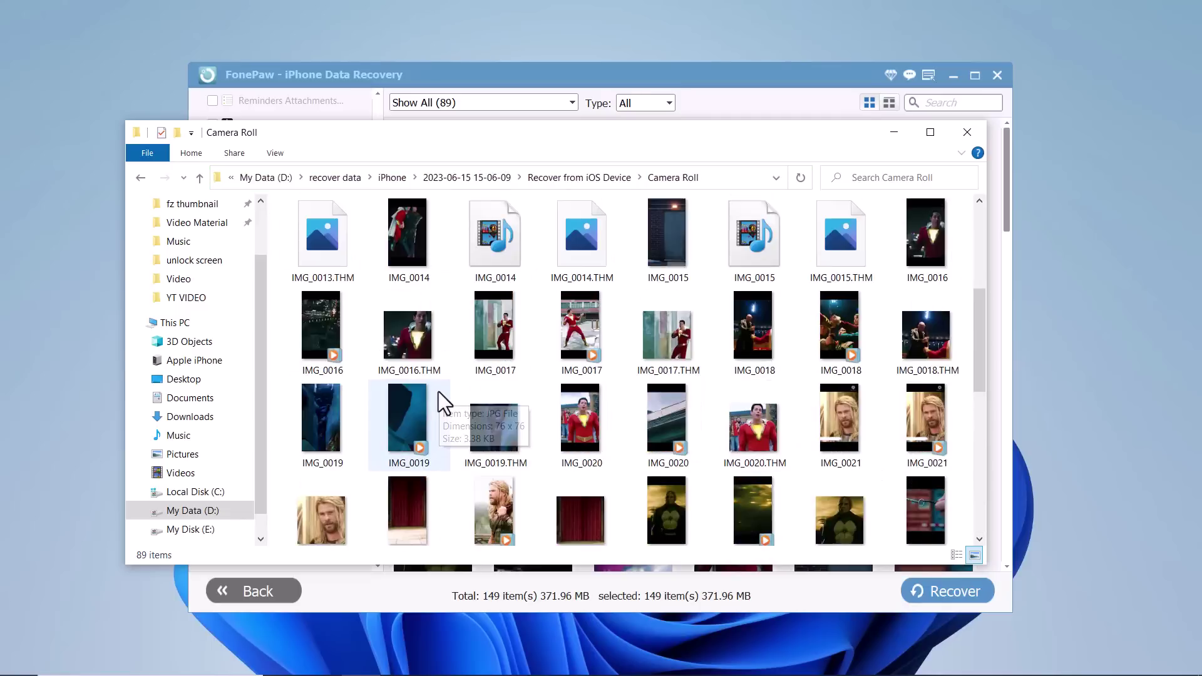
pyautogui.scroll(3, 439, 391)
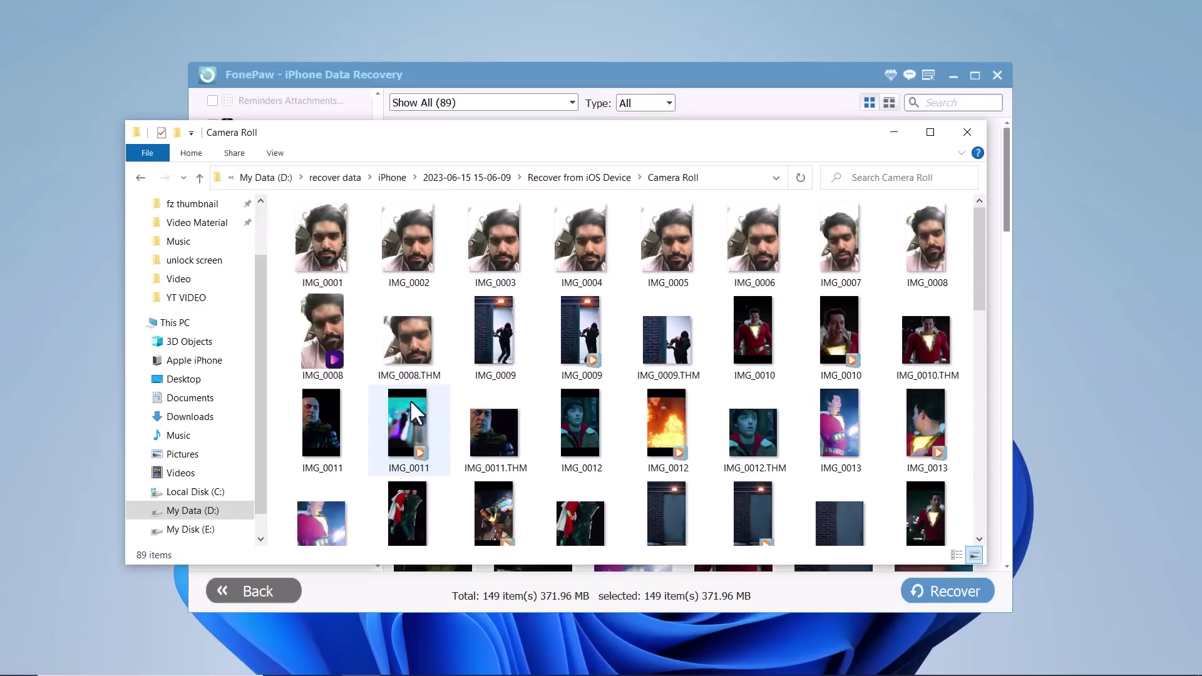
pyautogui.scroll(-3, 520, 432)
pyautogui.scroll(-2, 519, 434)
pyautogui.scroll(1, 519, 433)
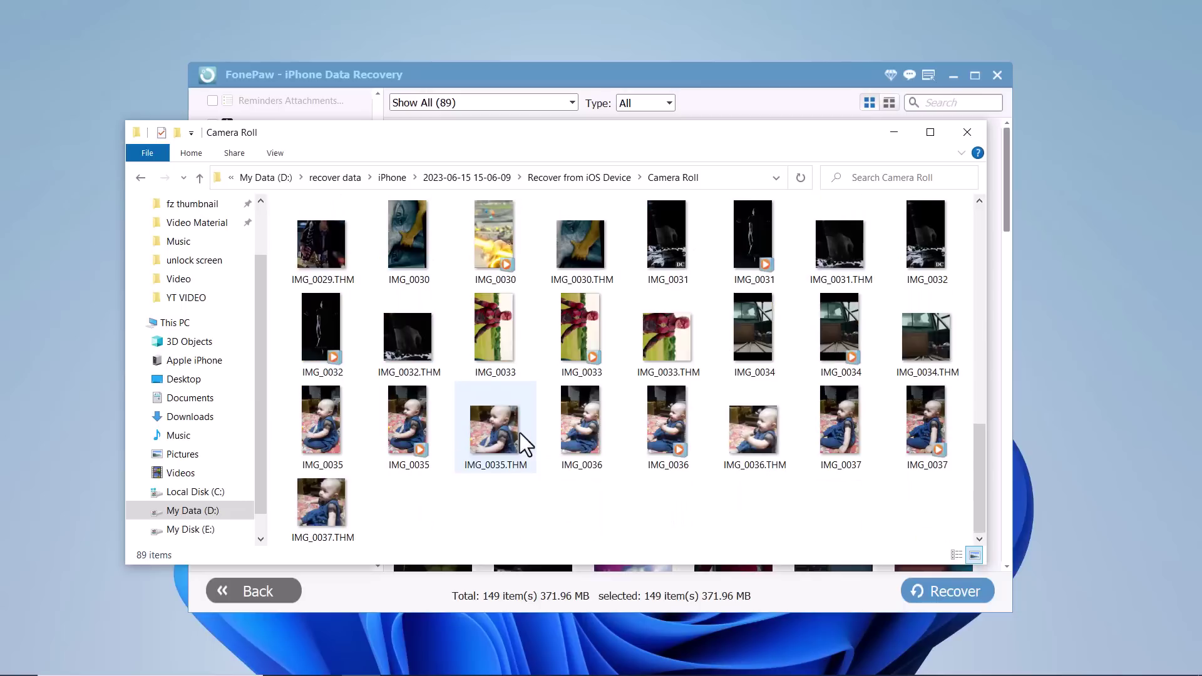
pyautogui.scroll(2, 519, 433)
pyautogui.scroll(2, 519, 433)
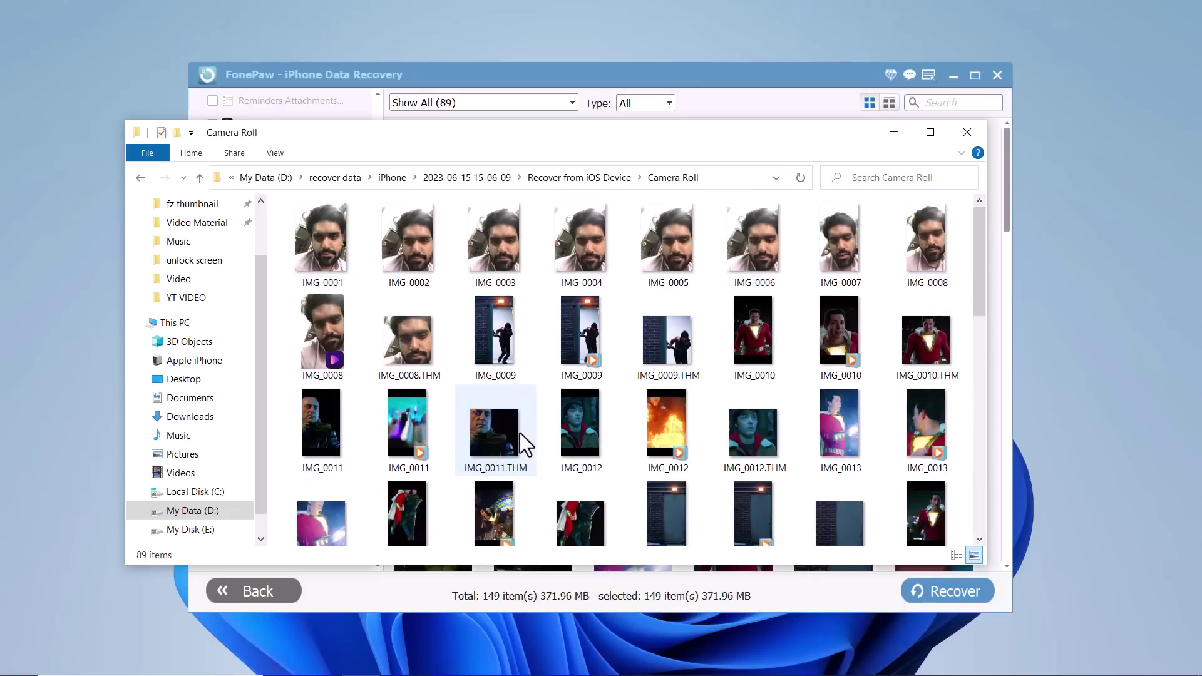
pyautogui.click(198, 179)
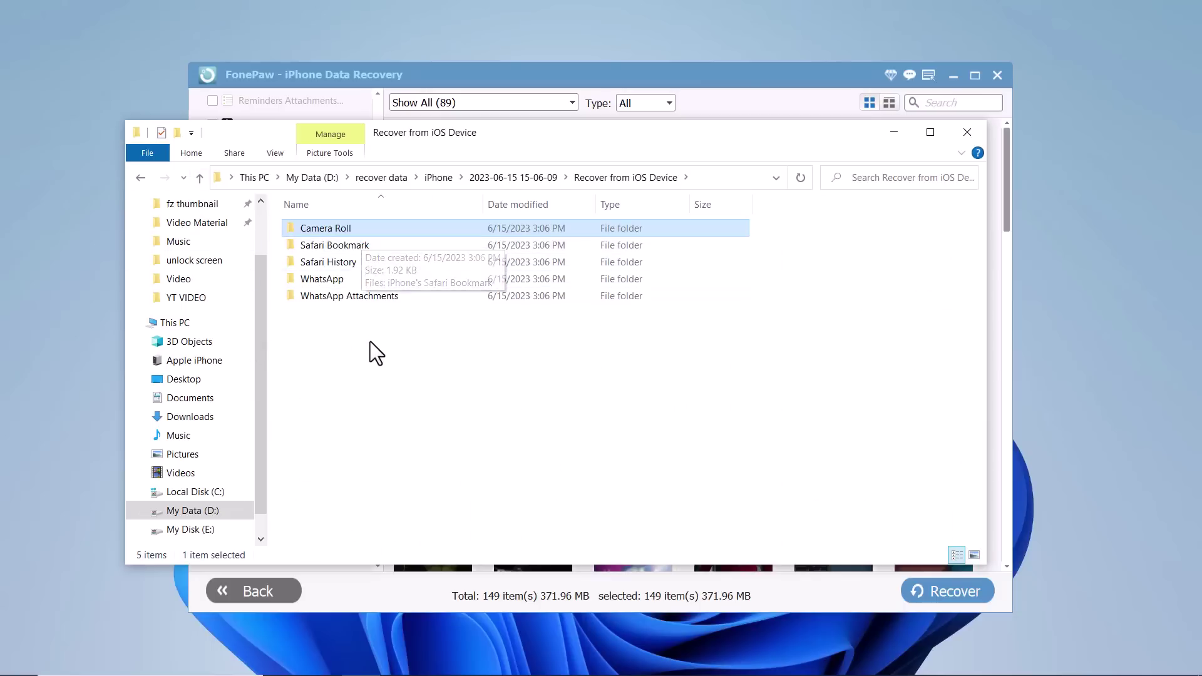